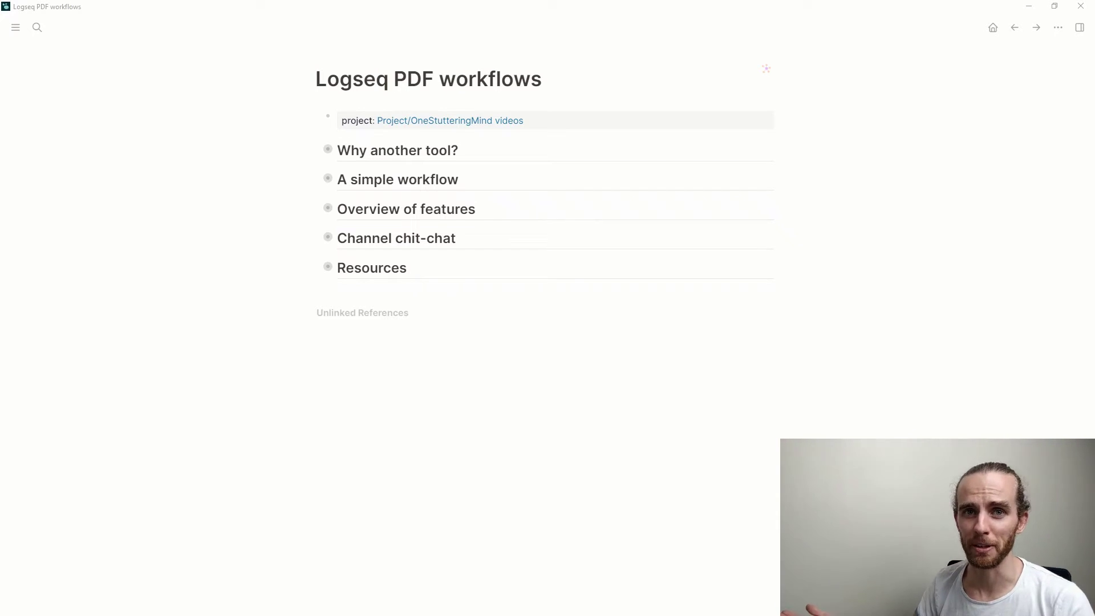
- Switch Logseq to the dark theme and widen the page content
key("t")
key("t")
key("t")
key("w")
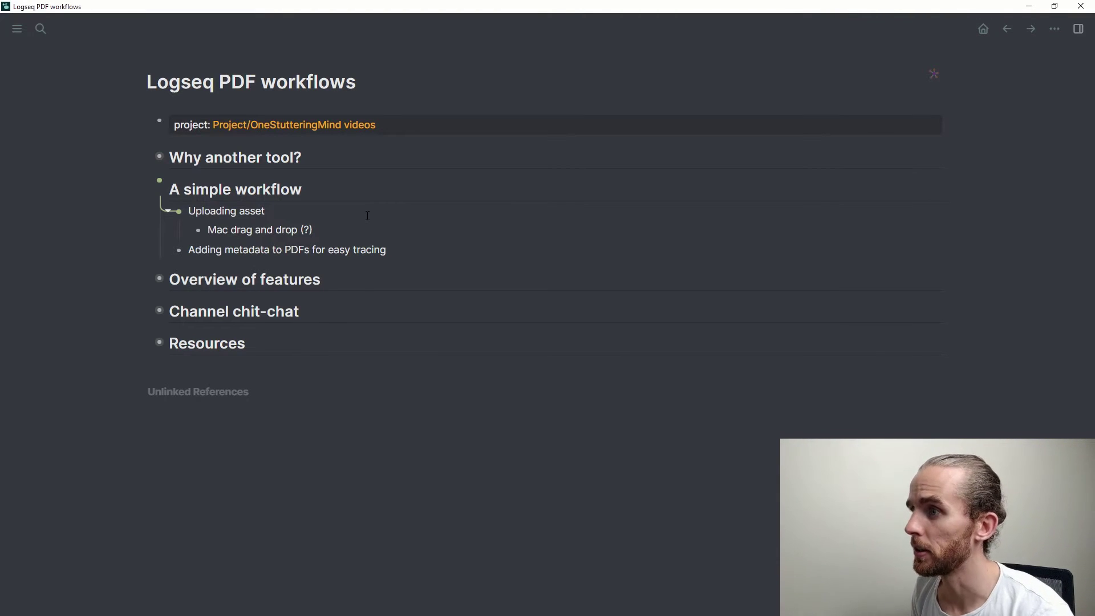
- Create an 'Example PDF' page, open it in the right sidebar, and return to the workflows page
key("ctrl+k")
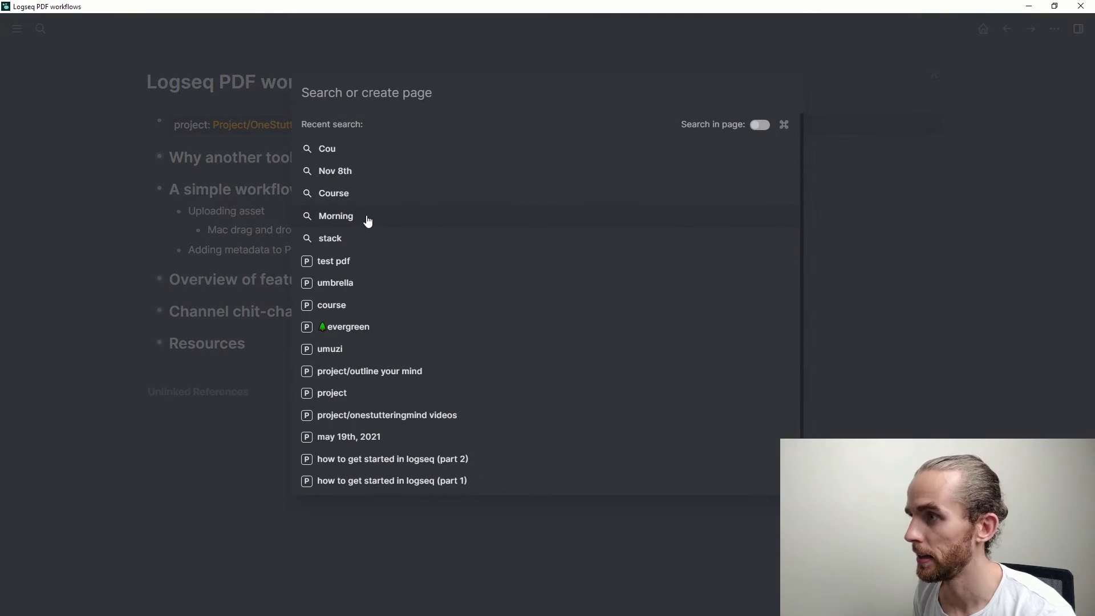
type("Example P")
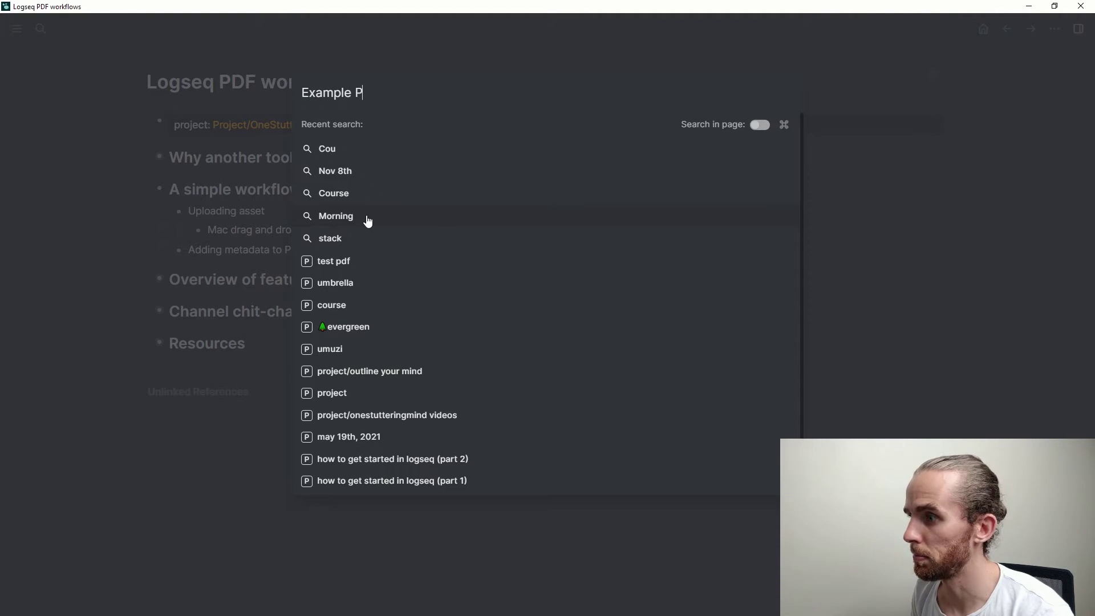
type("DF")
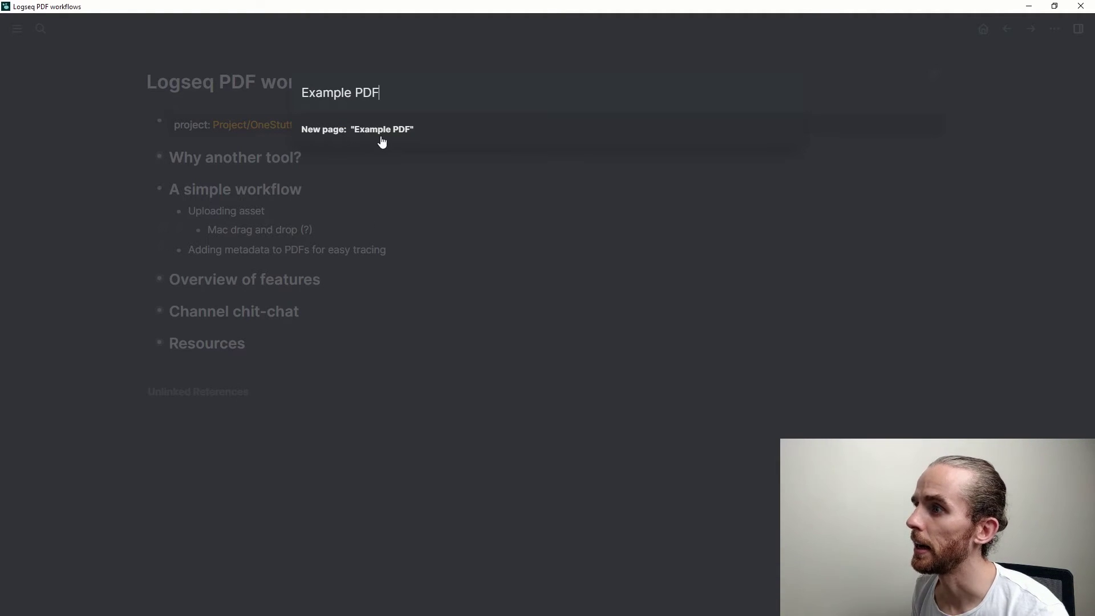
left_click(382, 142)
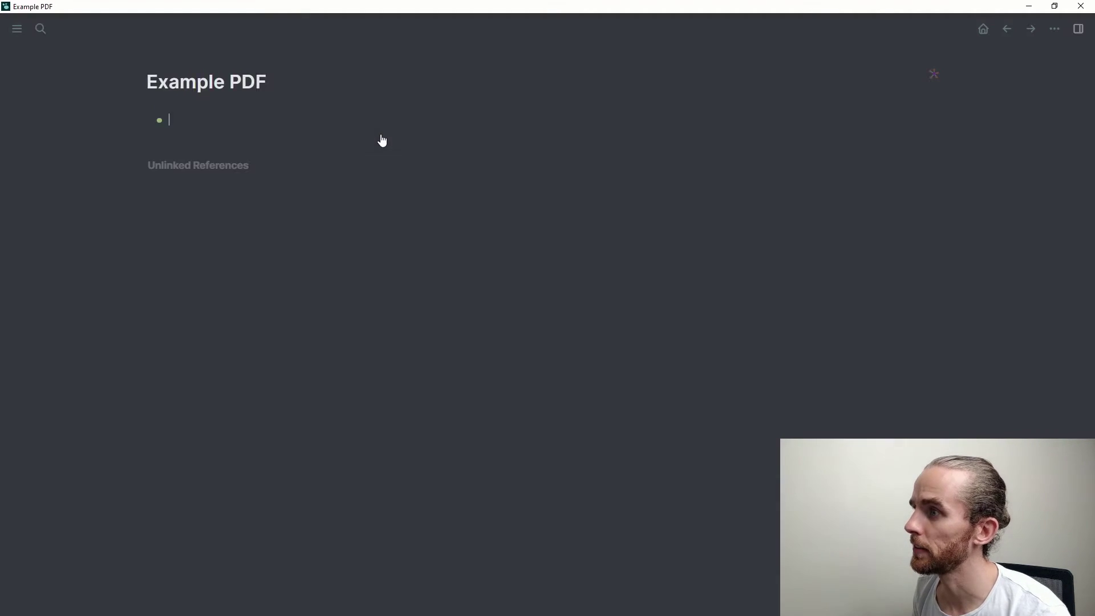
left_click(202, 81, "shift")
key("ctrl+bracketleft")
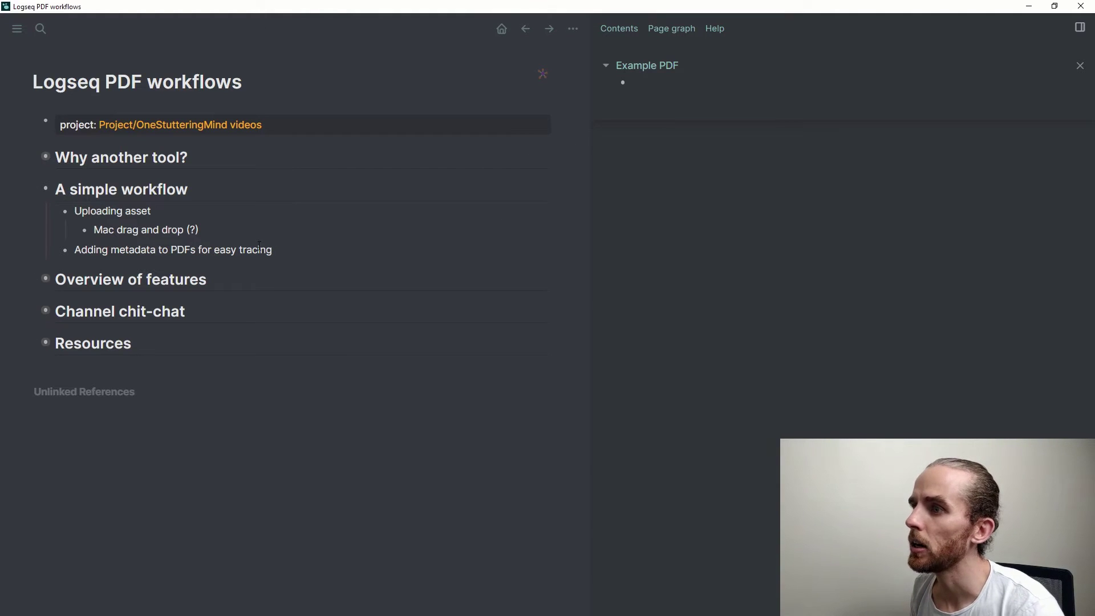
- Upload The Agile C-Suite.pdf into Example PDF's empty block and add a new bullet below it
left_click(684, 84)
type("/")
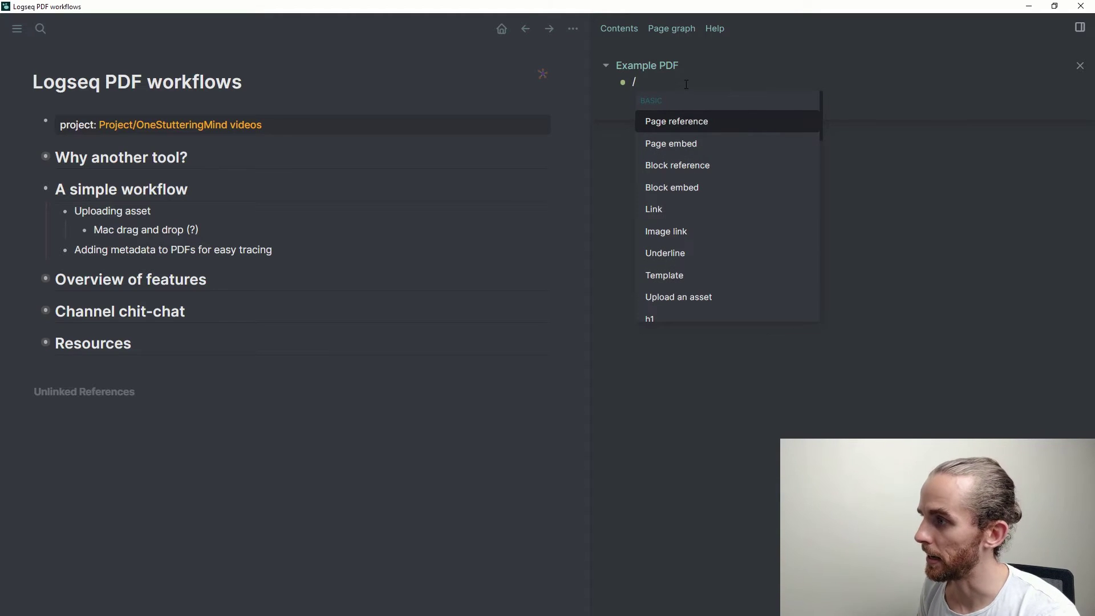
scroll(679, 206, "down", 1)
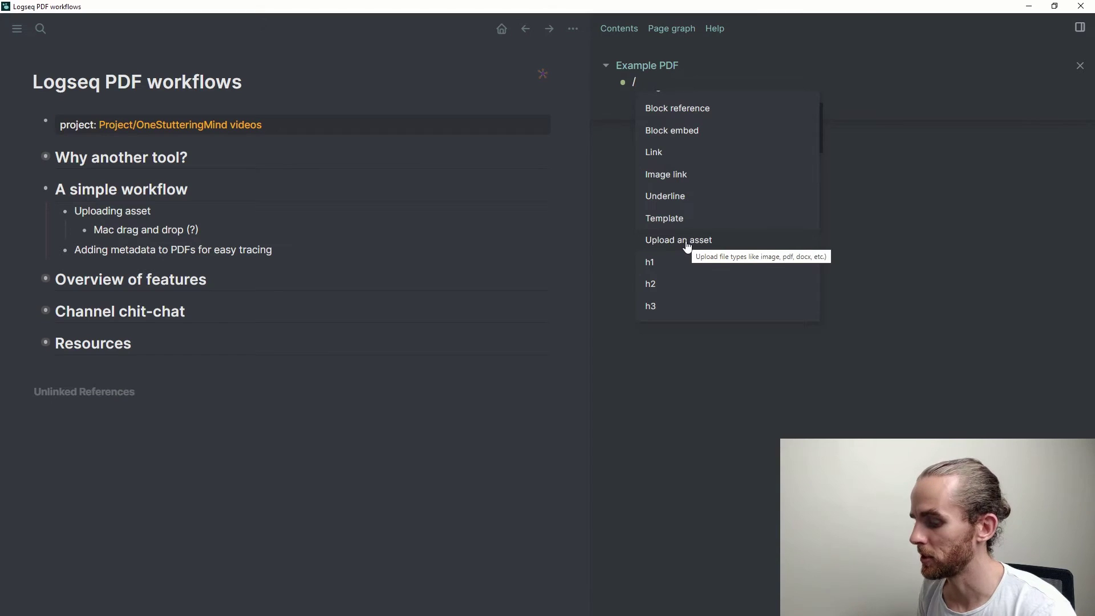
type("up")
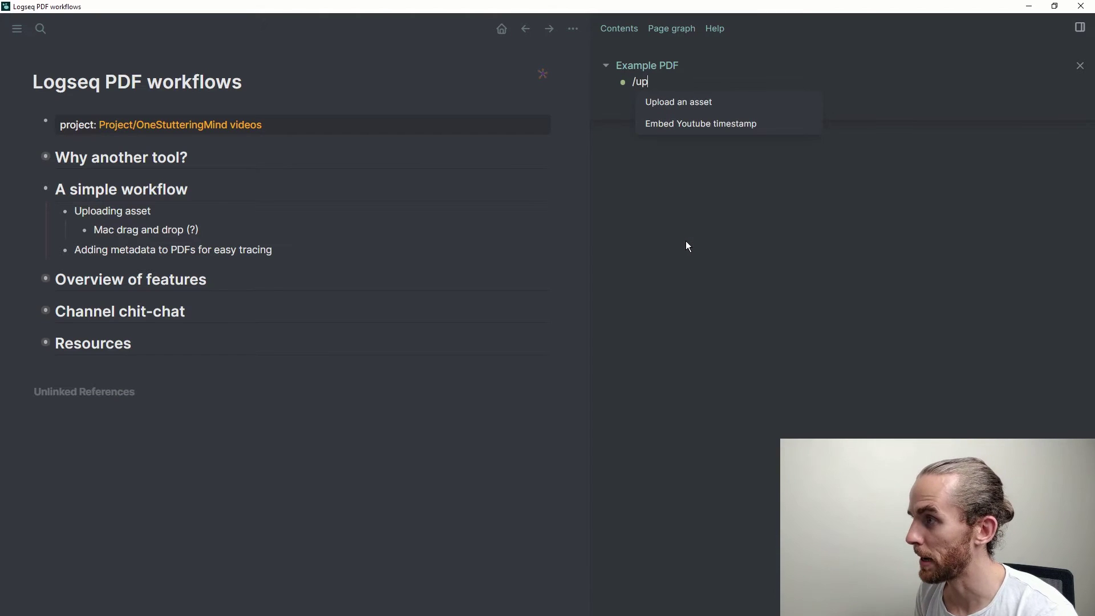
left_click(710, 106)
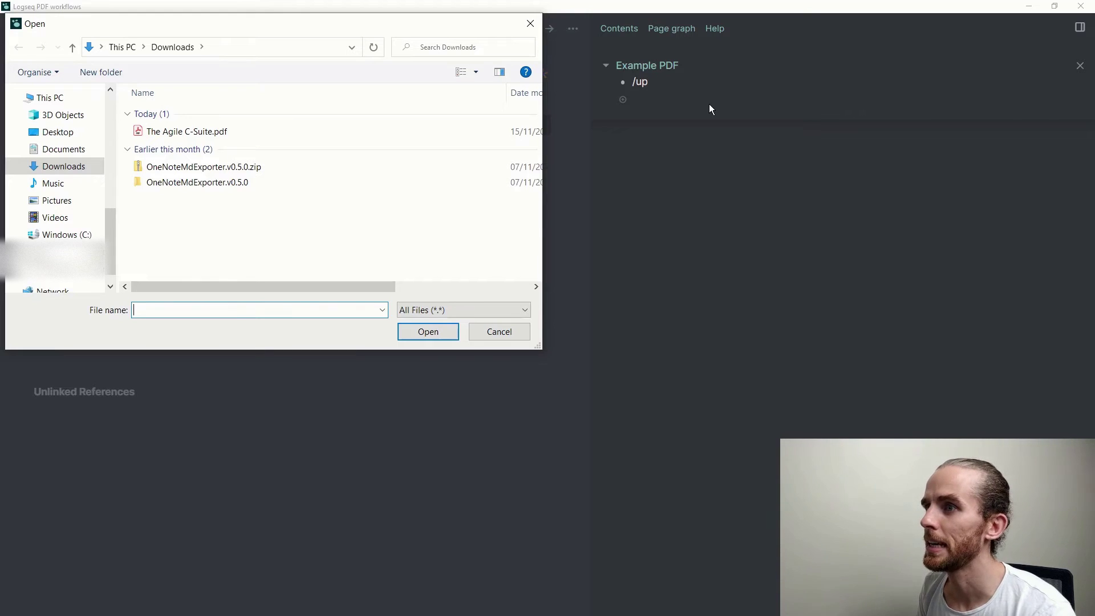
double_click(319, 131)
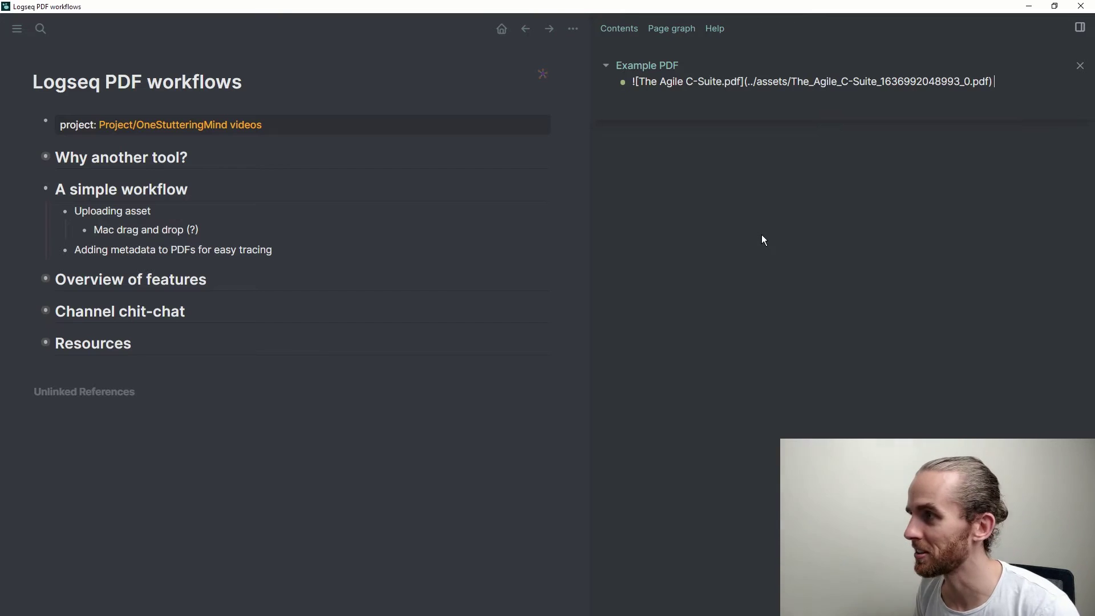
key("Escape")
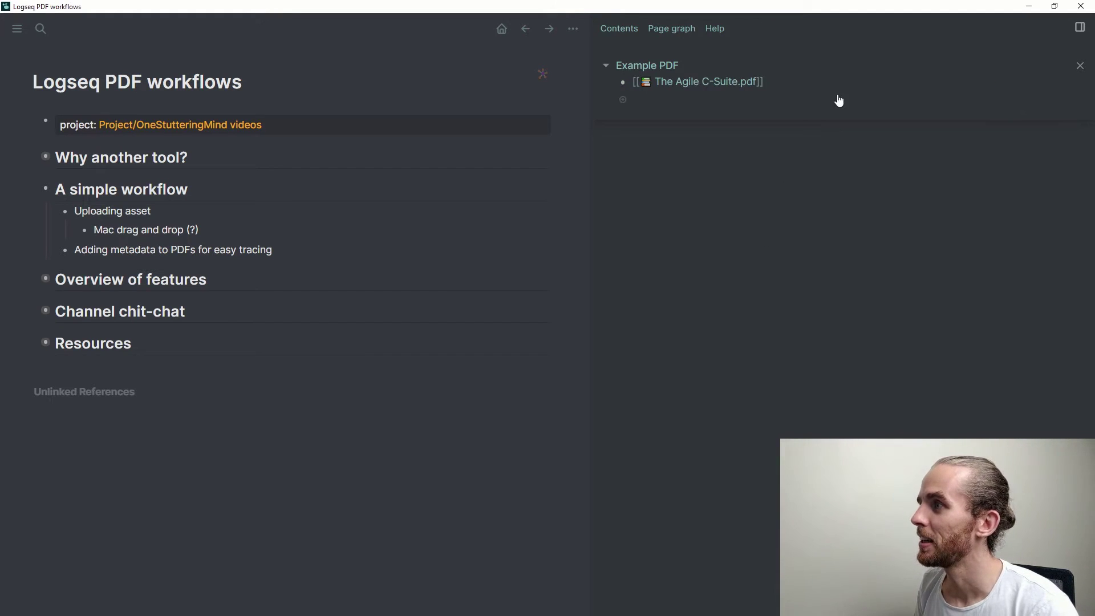
left_click(838, 99)
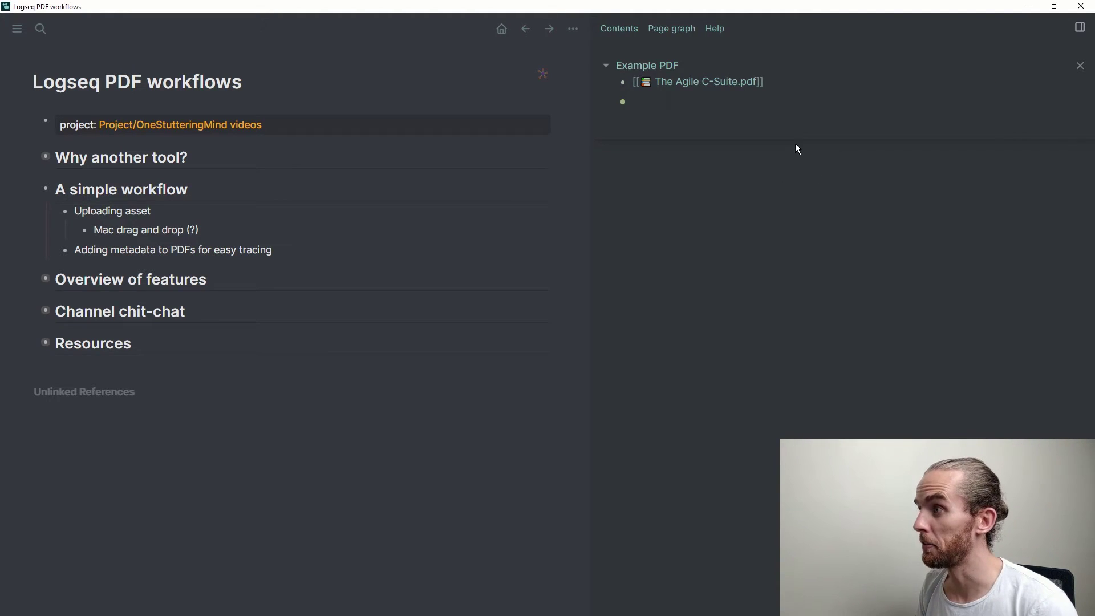
left_click(757, 83)
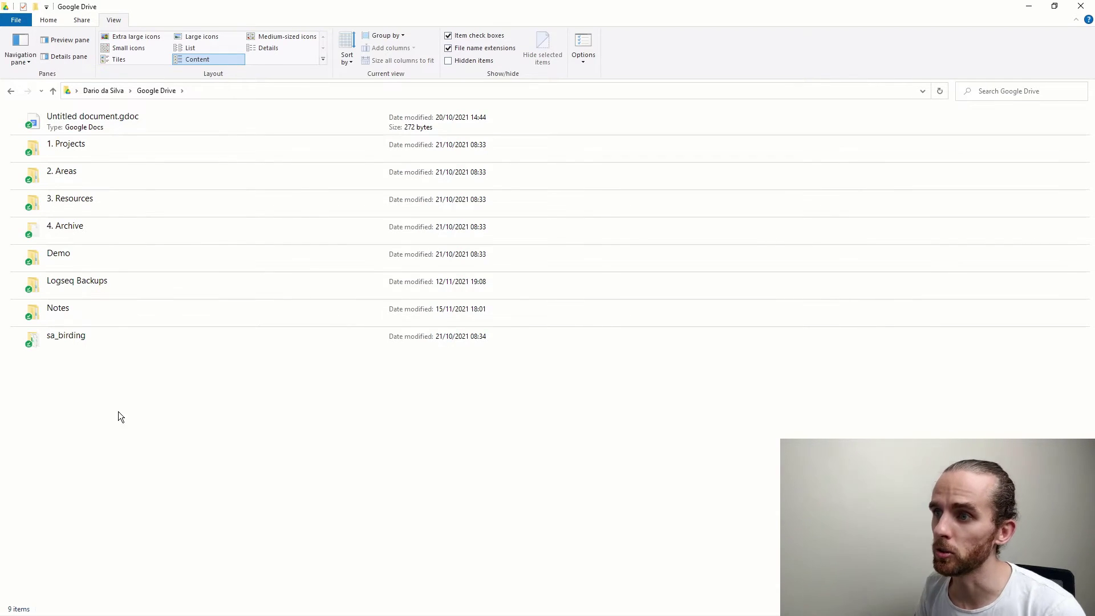
left_click(67, 318)
double_click(67, 315)
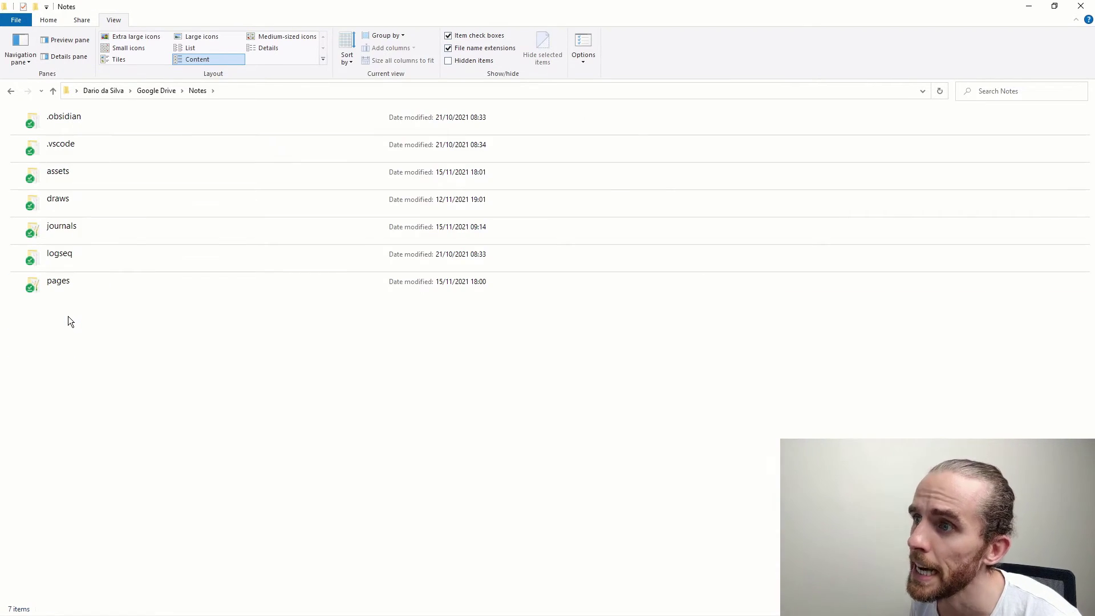
double_click(123, 177)
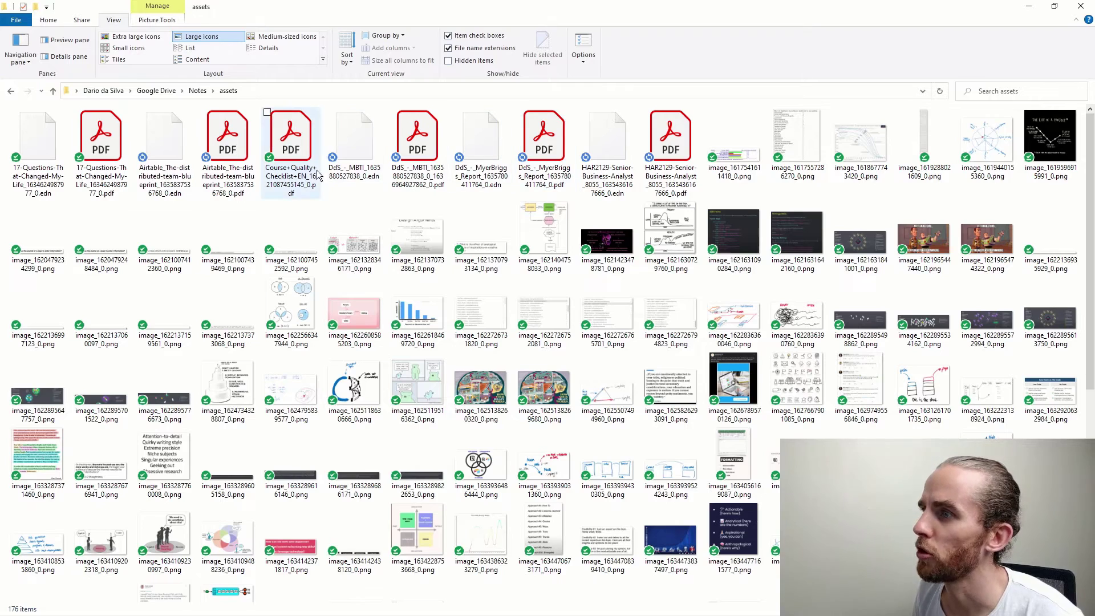
scroll(377, 205, "down", 5)
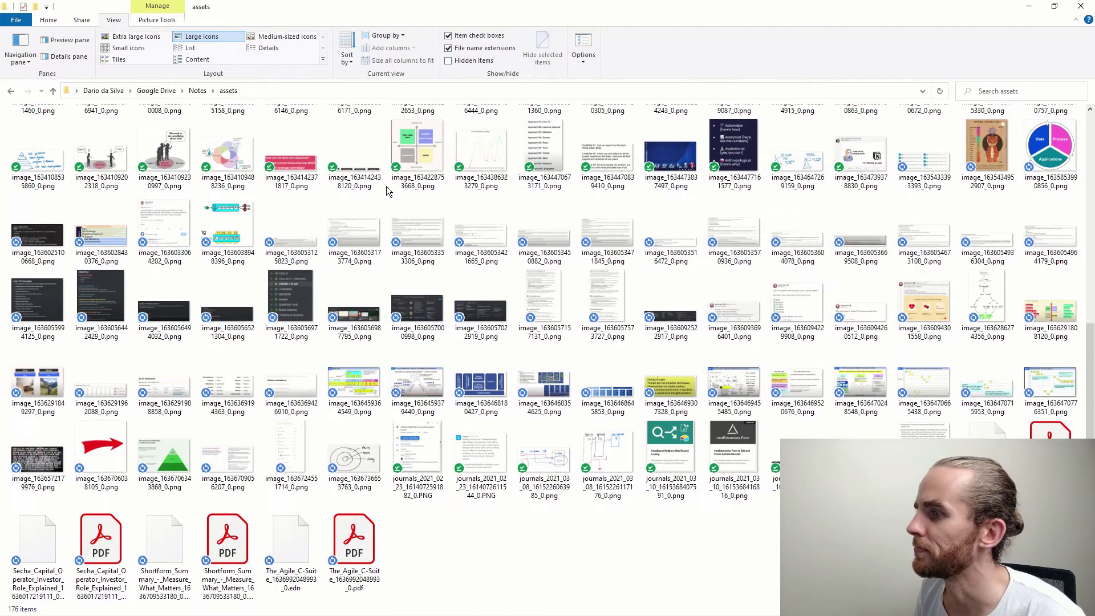
left_click(378, 559)
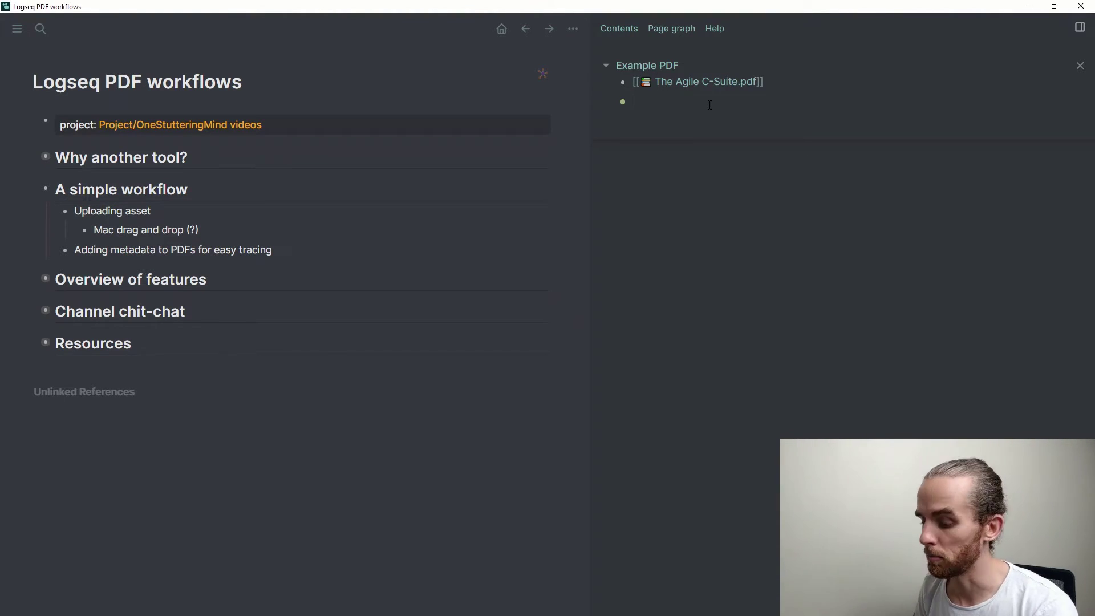
- Insert the 'tx' properties template into the block under the PDF
type("/")
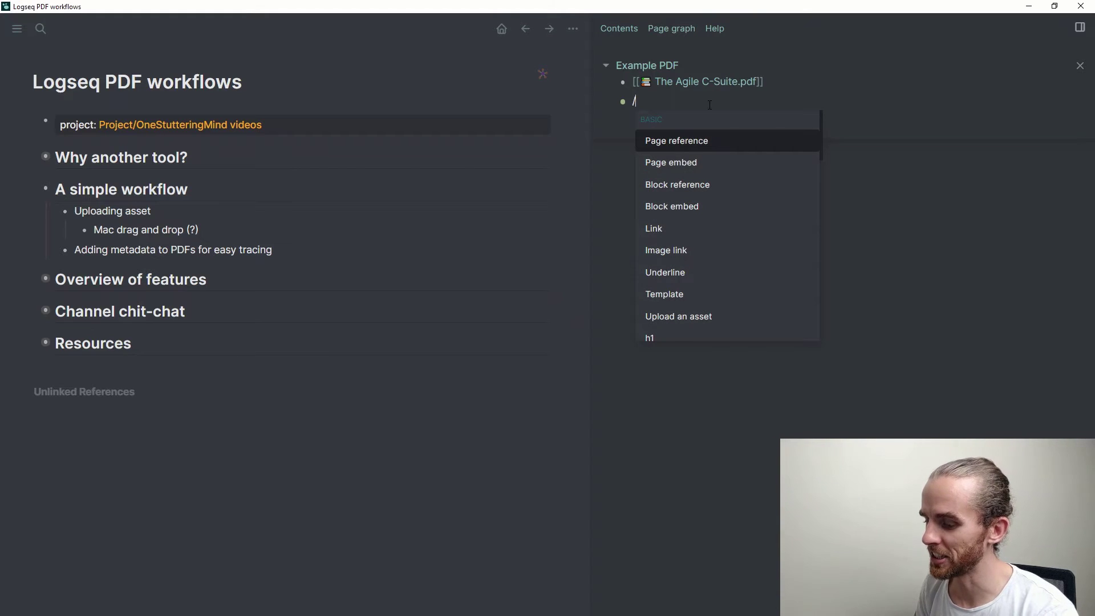
type("temp")
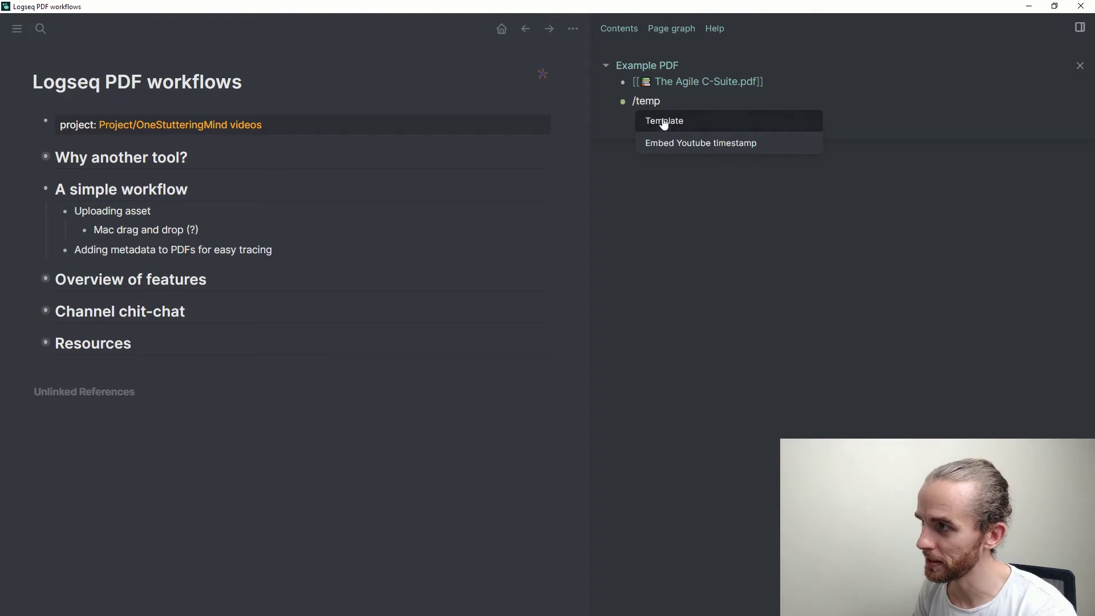
triple_click(649, 104)
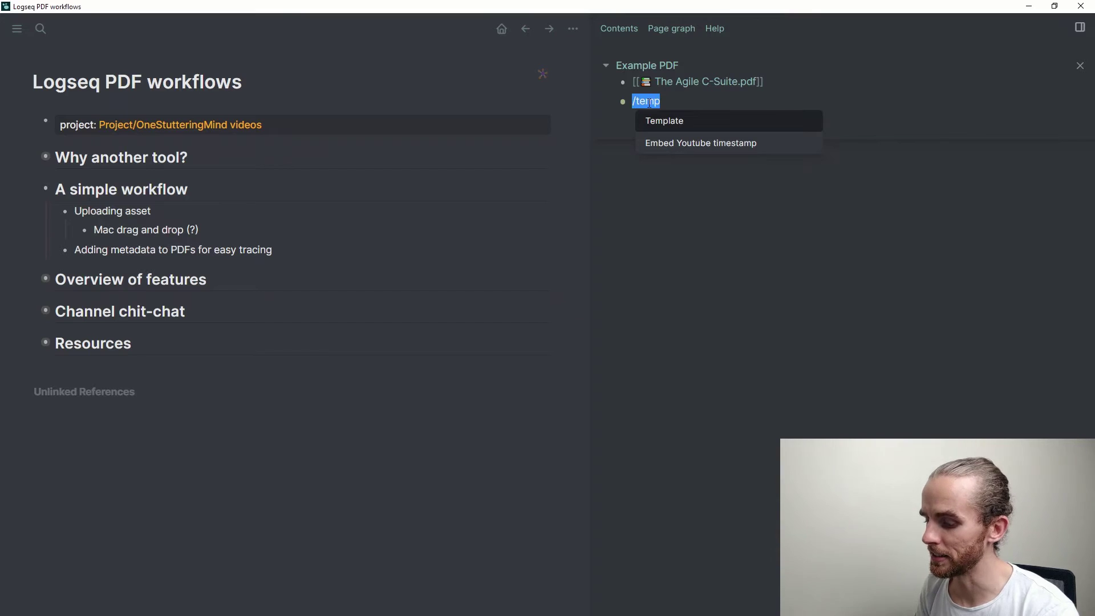
key("BackSpace")
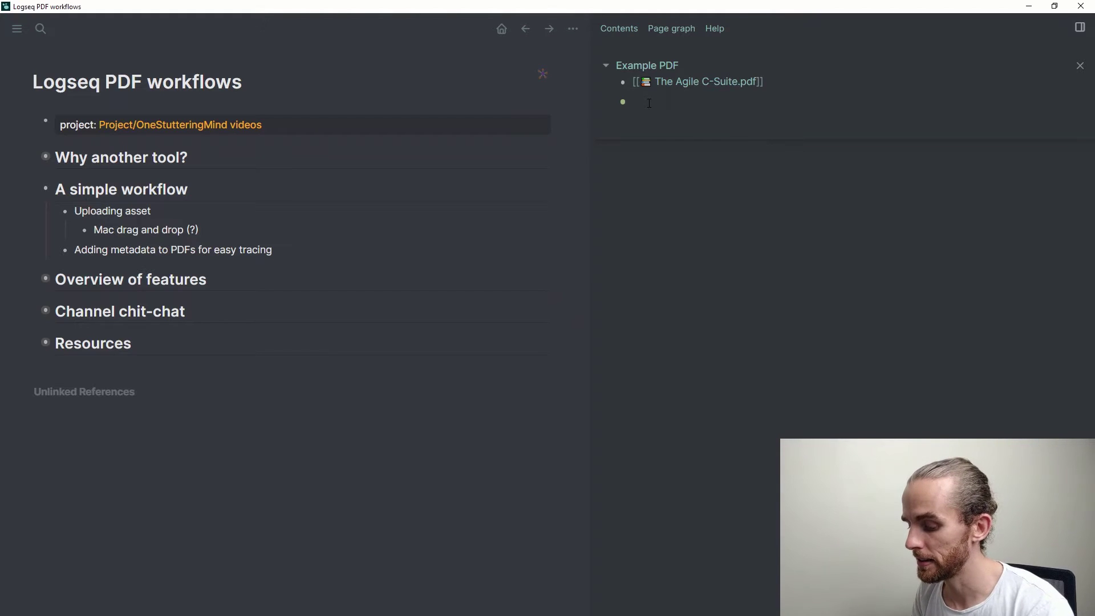
type("tx")
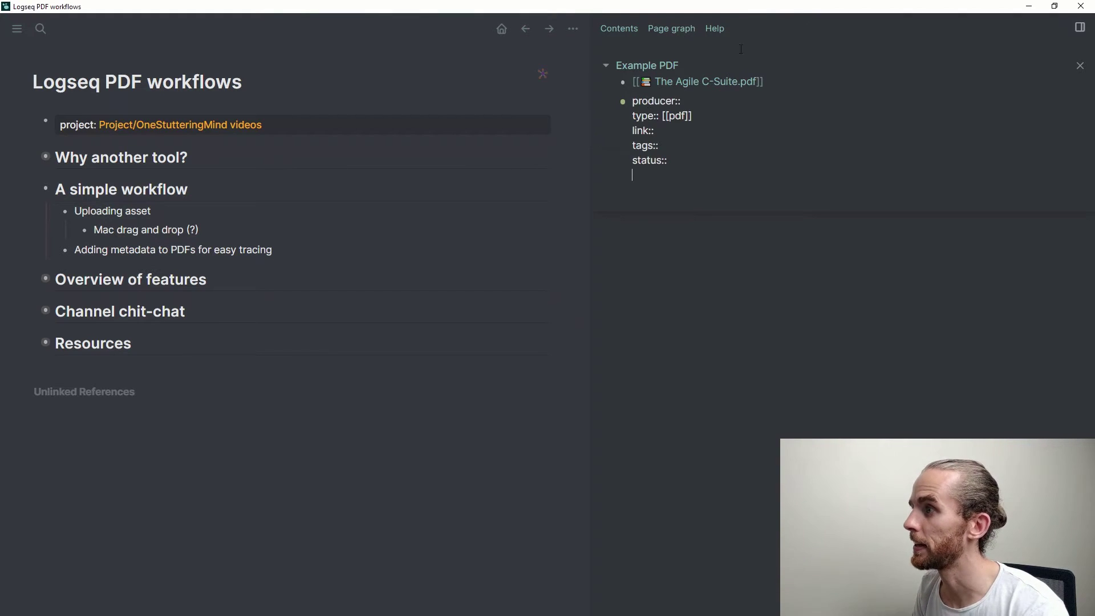
key("Escape")
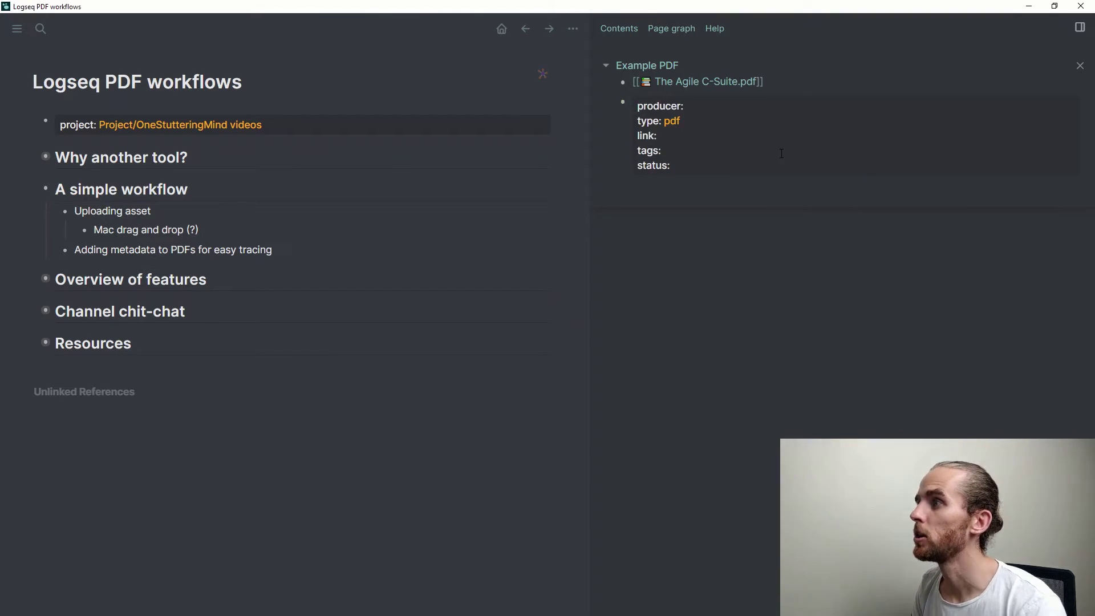
- Set the producer property to HBR and the tags to agile and chaos
left_click(755, 111)
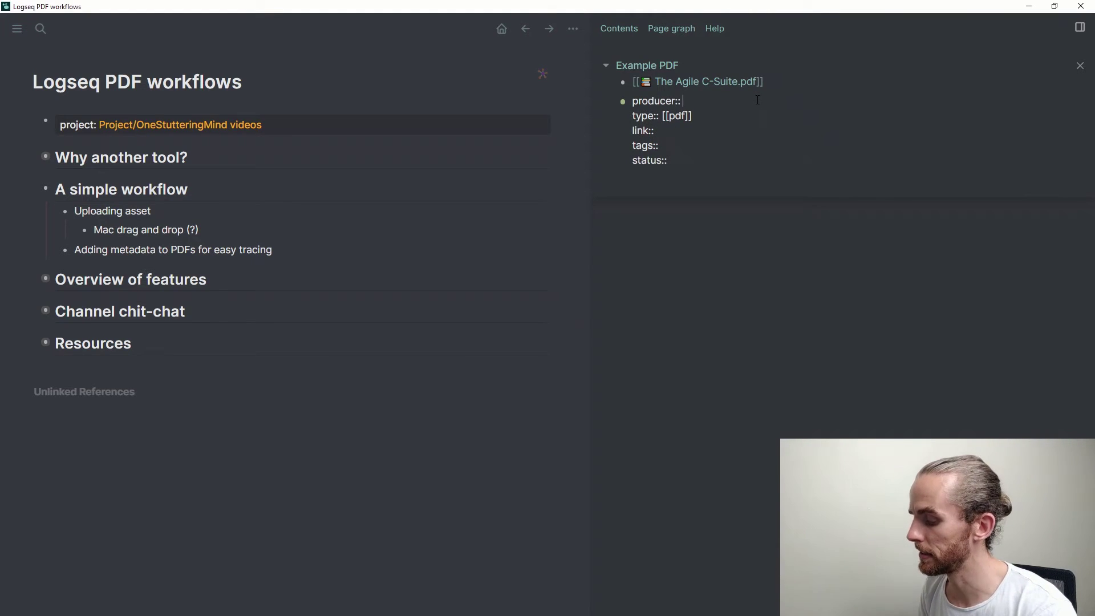
type("[[HBR")
key("Return")
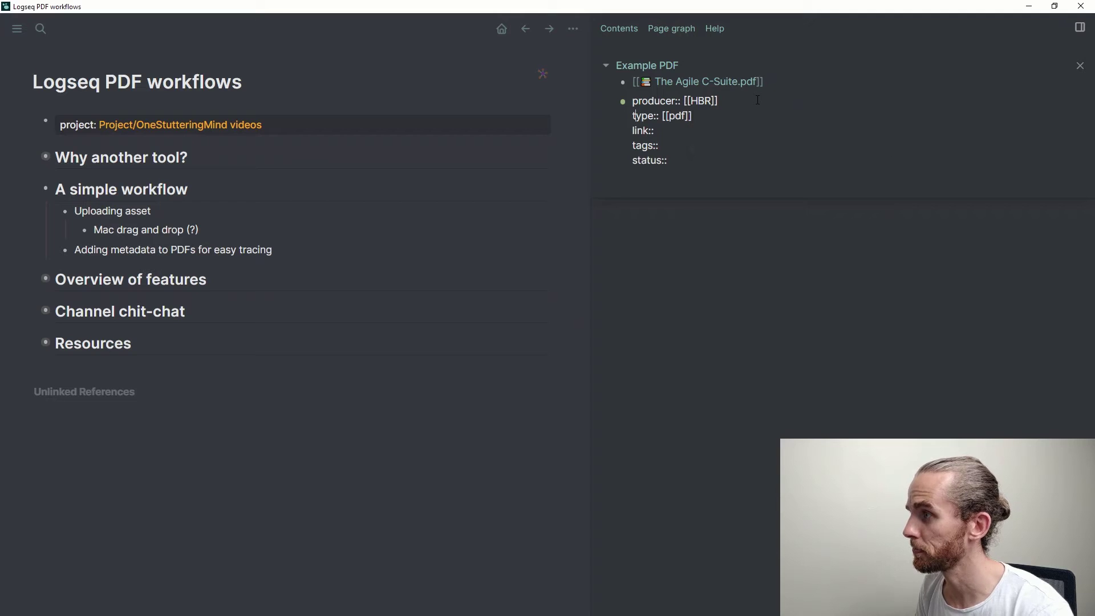
left_click(676, 148)
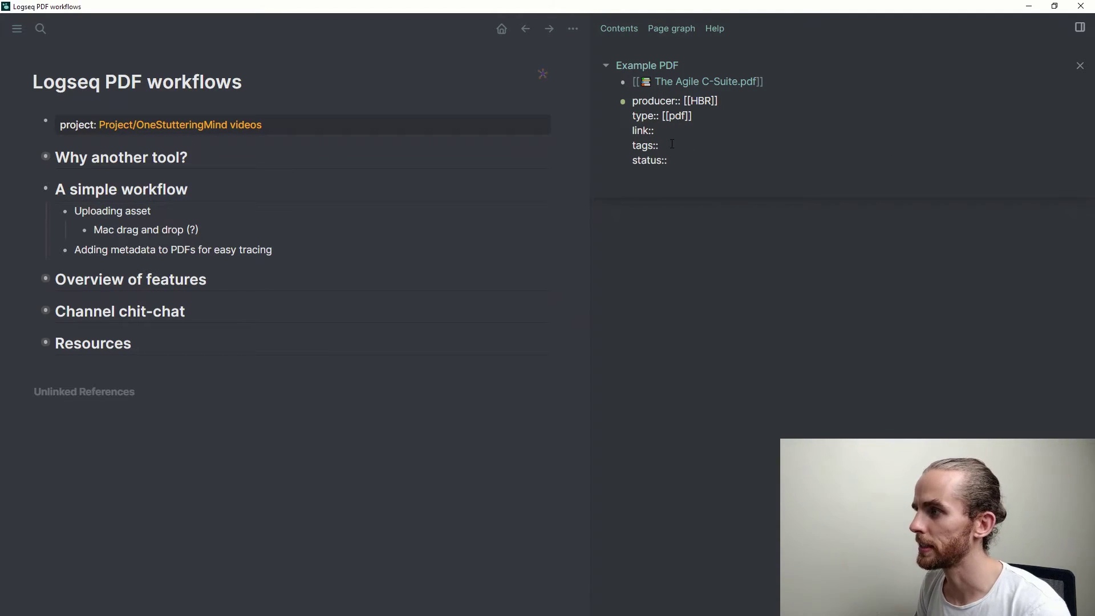
type("[[")
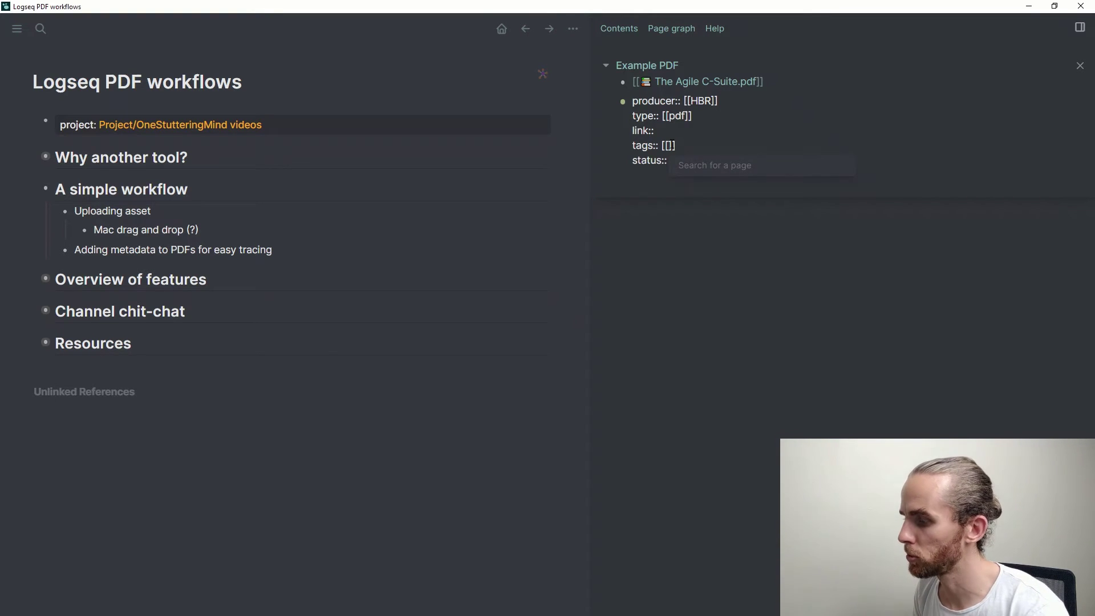
type("agile")
key("Return")
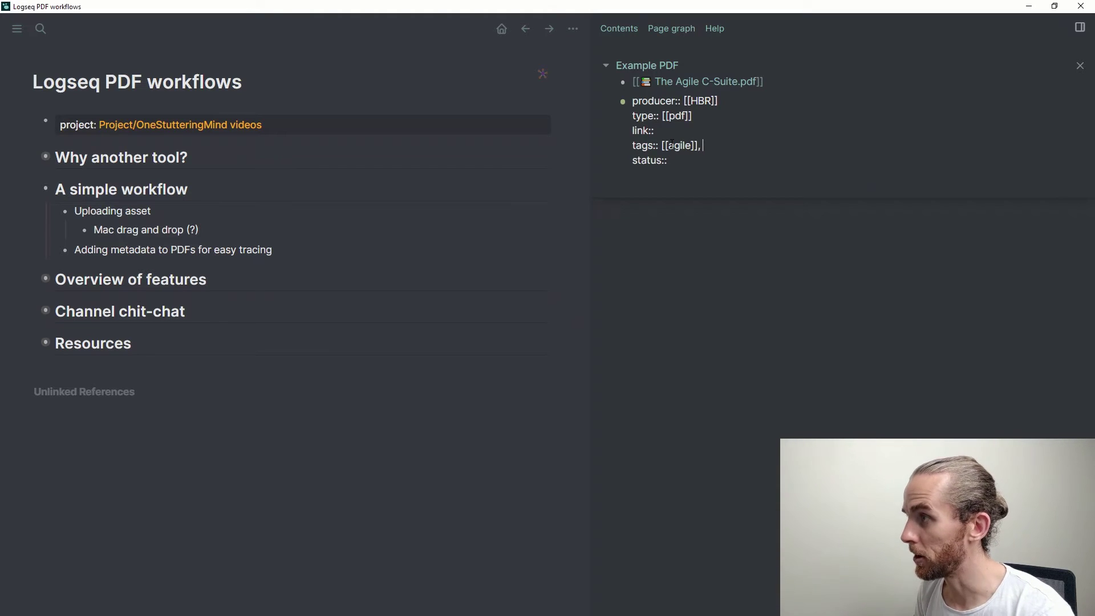
type(", [[")
type("choas")
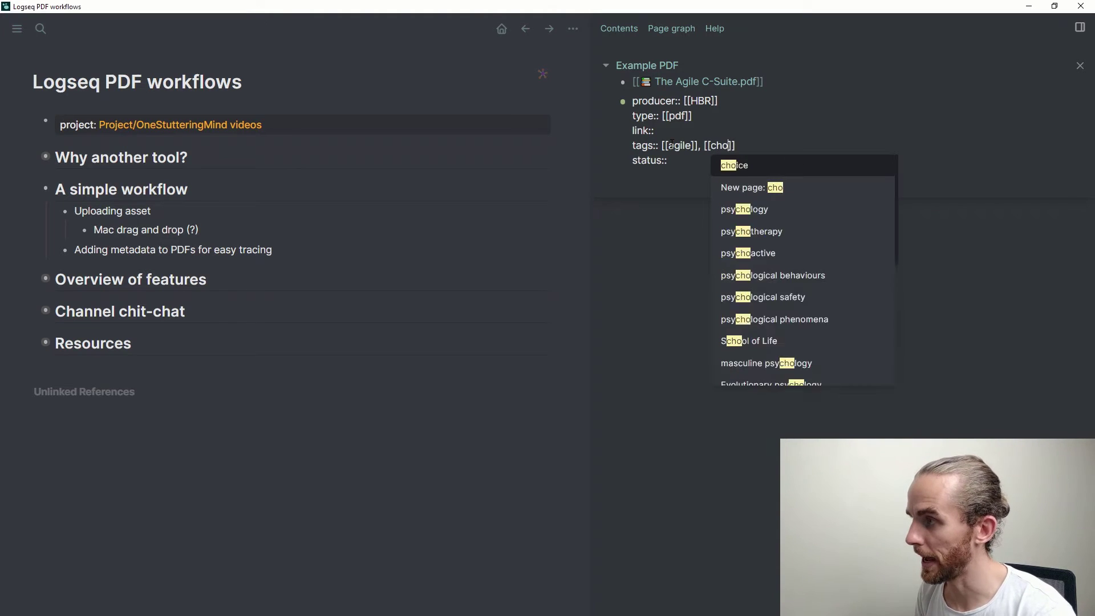
key("BackSpace")
key("BackSpace")
key("BackSpace")
type("aos")
left_click(776, 171)
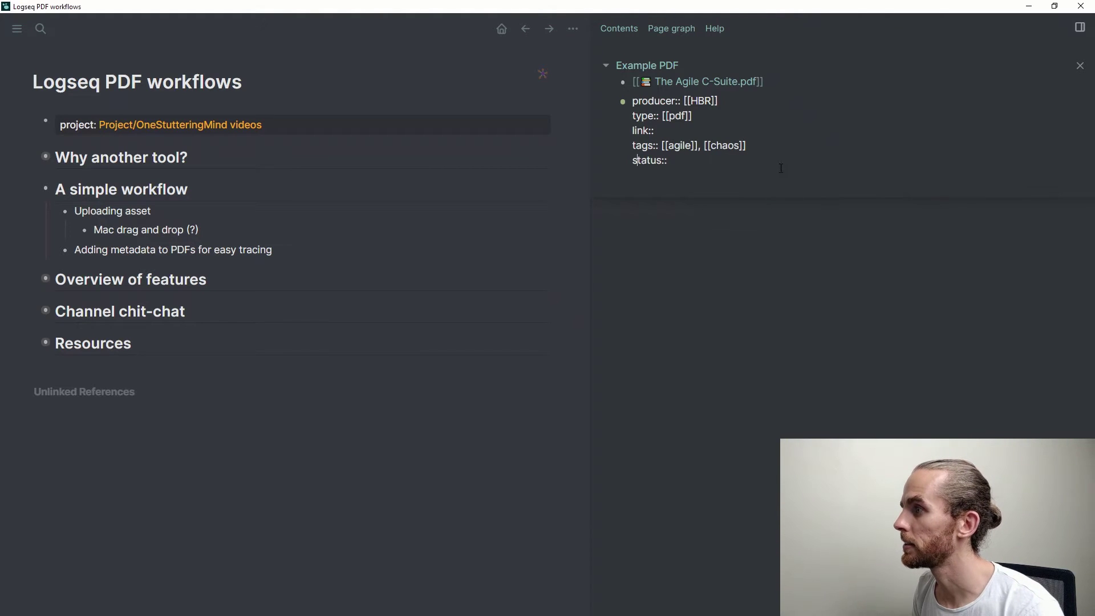
left_click(758, 215)
- Set the status property to Doing / Synthesising and let the properties render
left_click(752, 164)
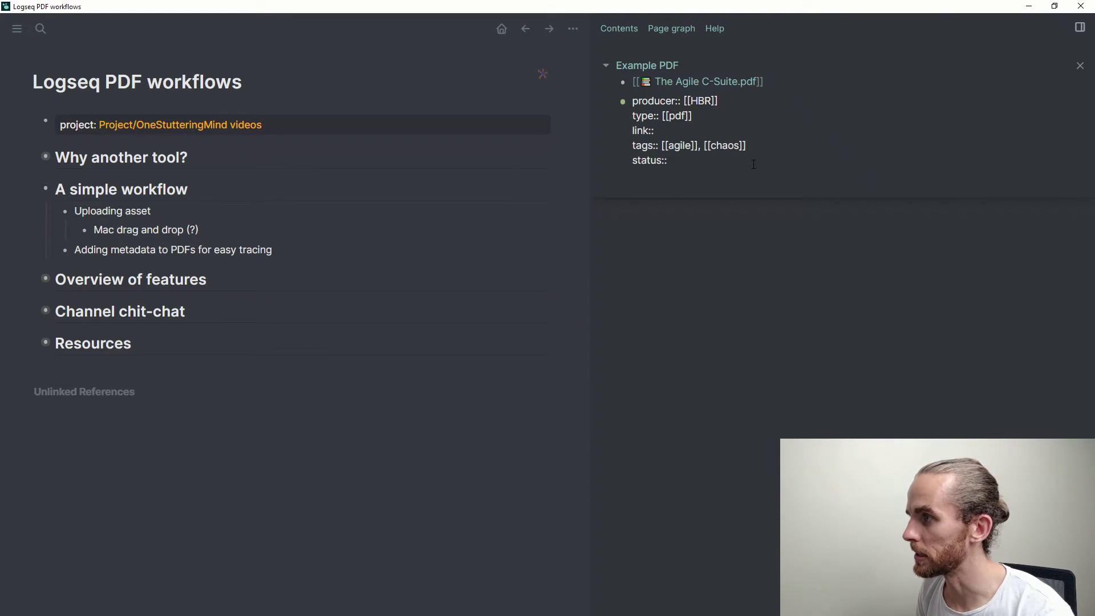
type("[[Sy")
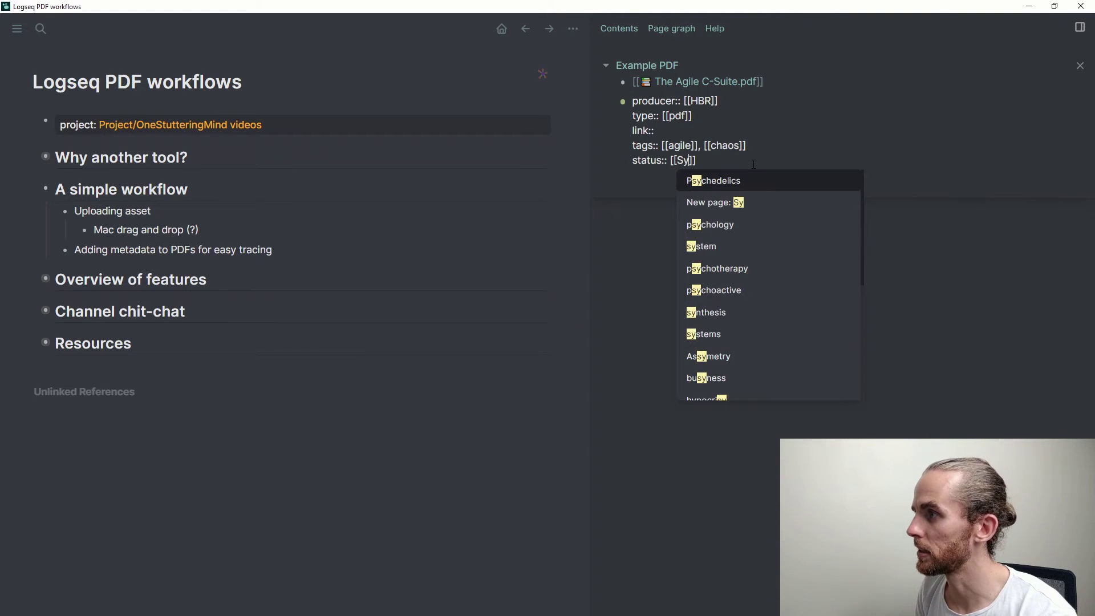
type("n")
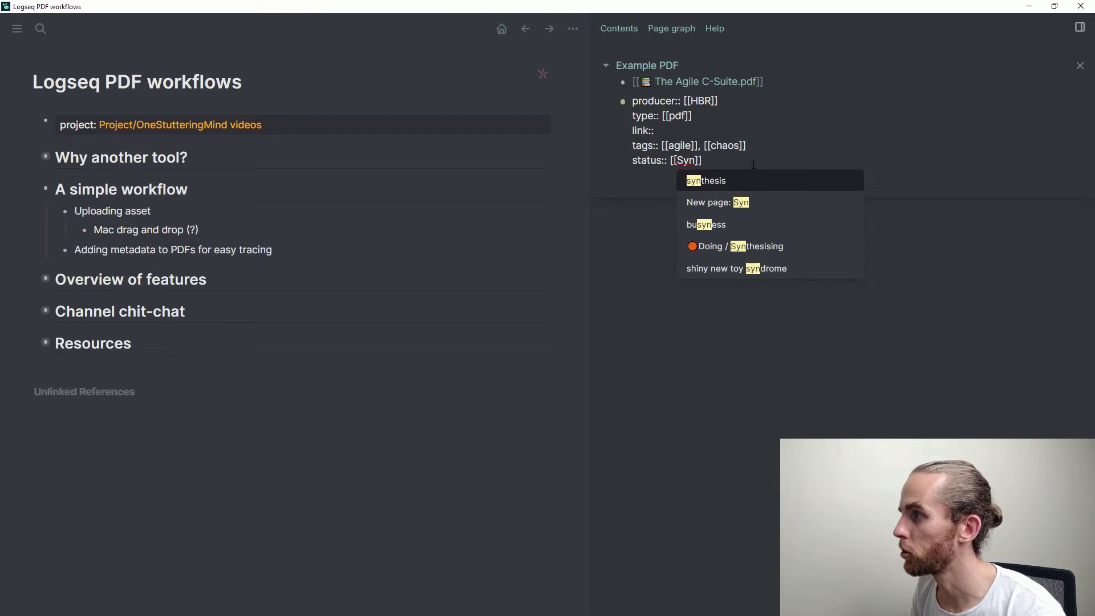
left_click(741, 247)
key("Escape")
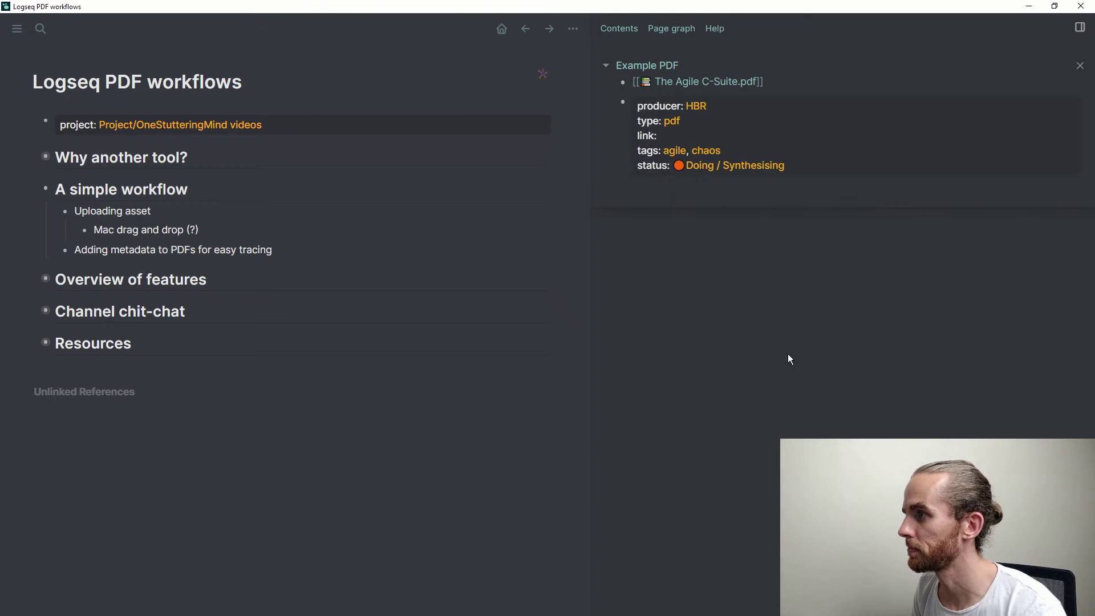
- Widen the sidebar, open the HBR page, and collapse its first linked reference
left_click_drag(591, 353, 541, 354)
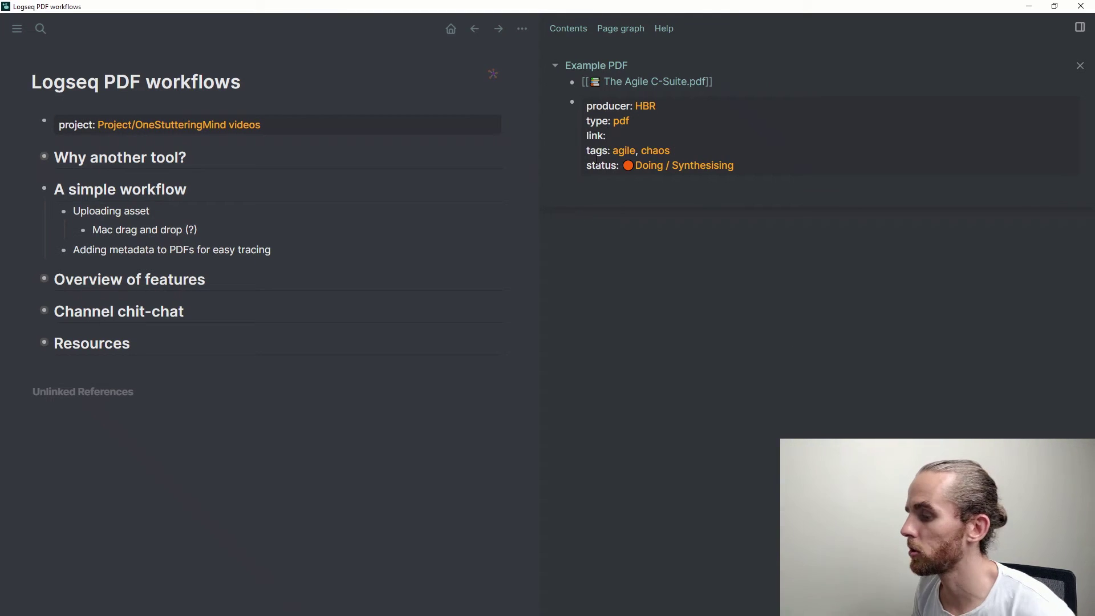
left_click(647, 108)
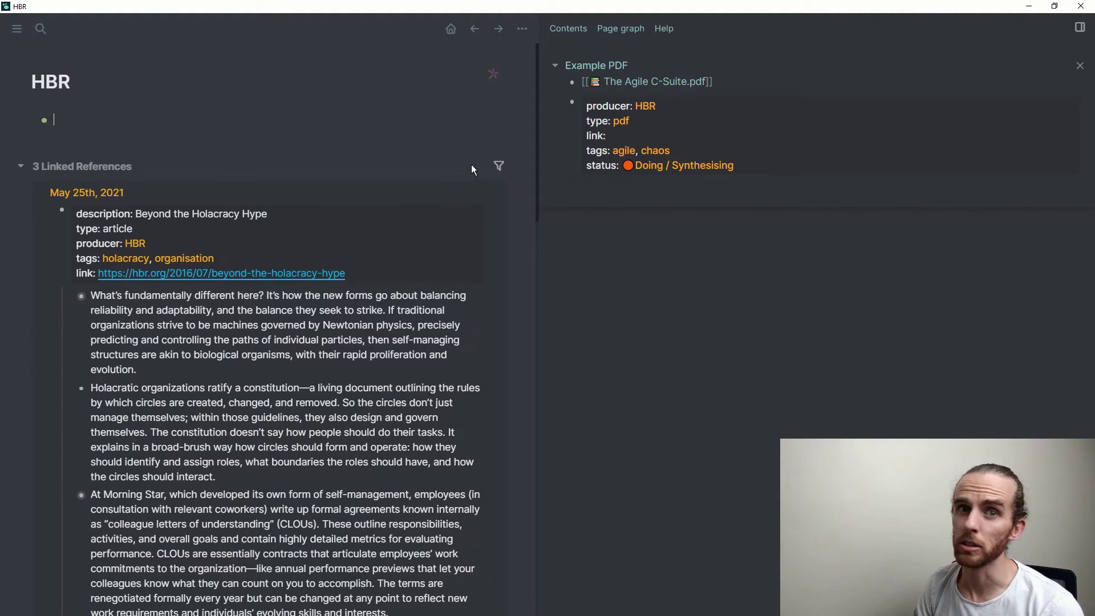
left_click(22, 169)
left_click(22, 169)
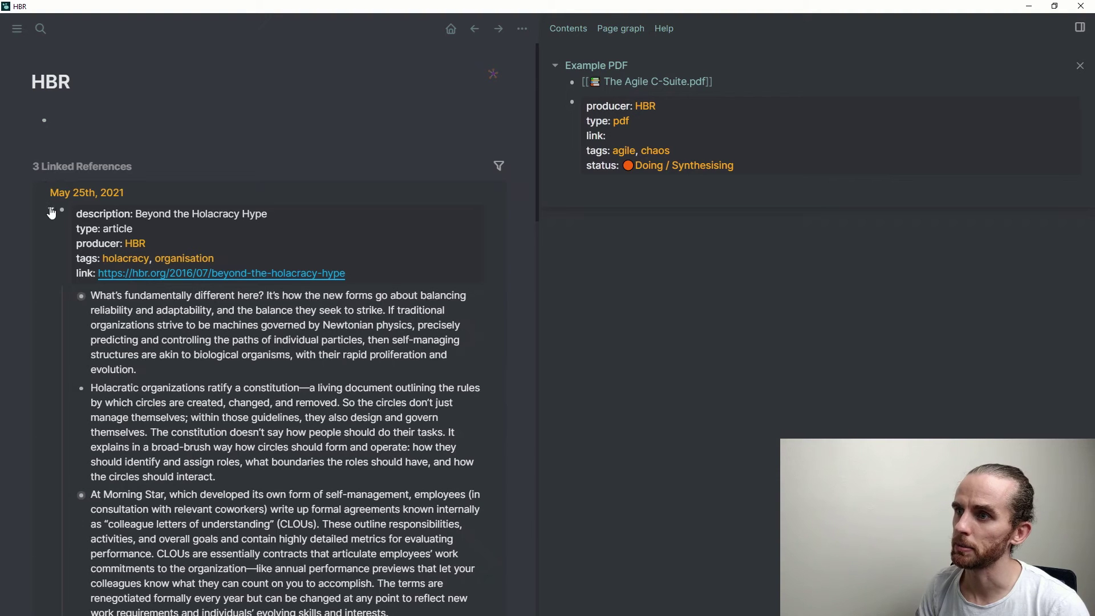
left_click(50, 209)
scroll(63, 226, "down", 1)
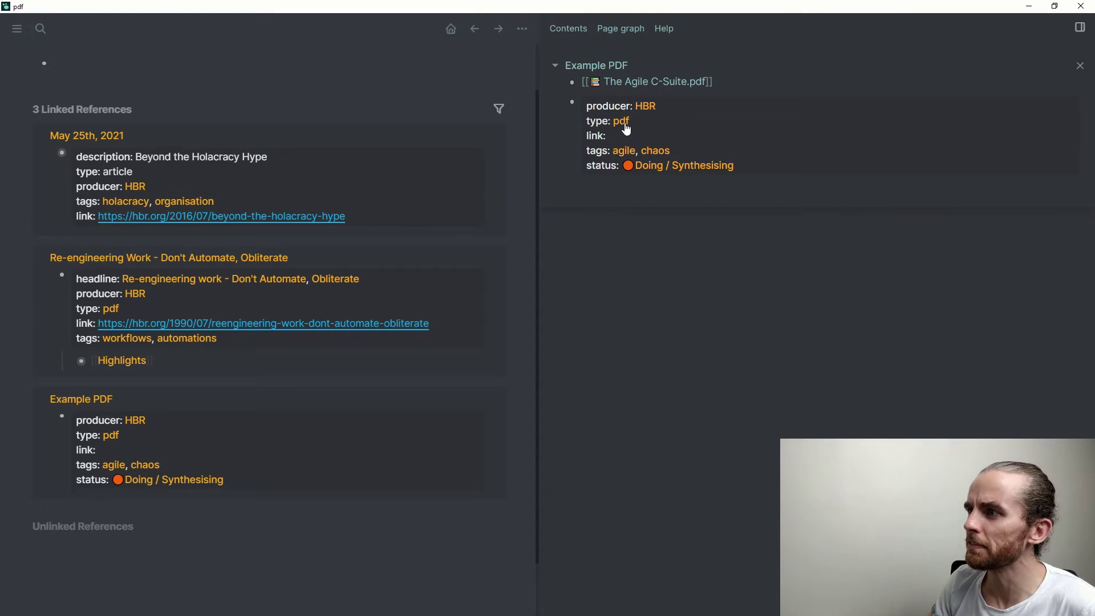
- Open the pdf page and check the tag filters for its six linked references
left_click(626, 126)
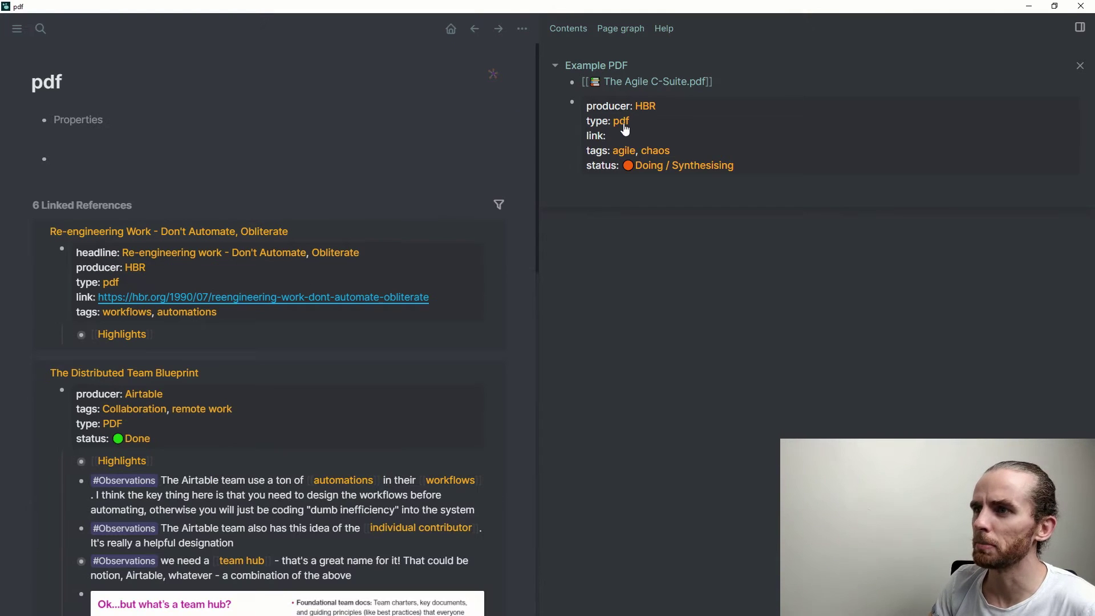
left_click(499, 207)
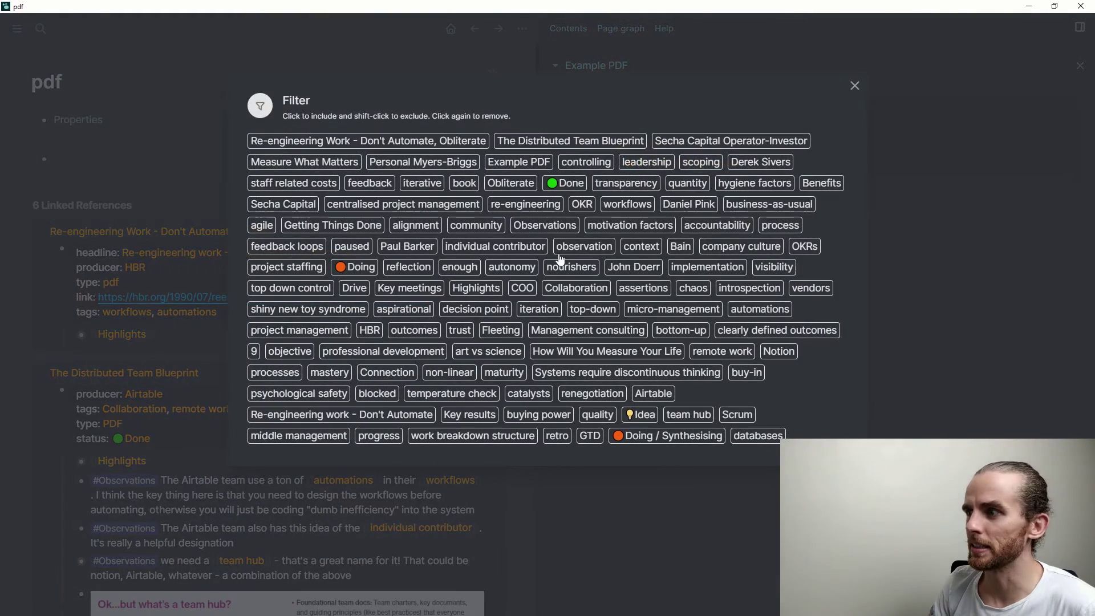
left_click(636, 503)
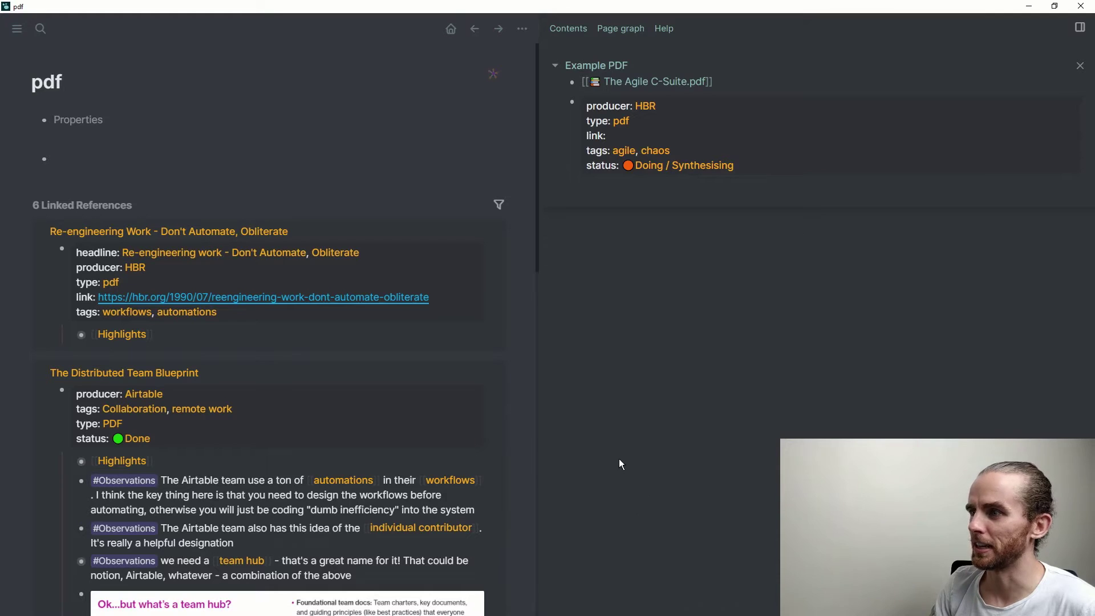
- Open The Agile C-Suite.pdf beside Example PDF, close the sidebar, and scroll to page 2
left_click(632, 86)
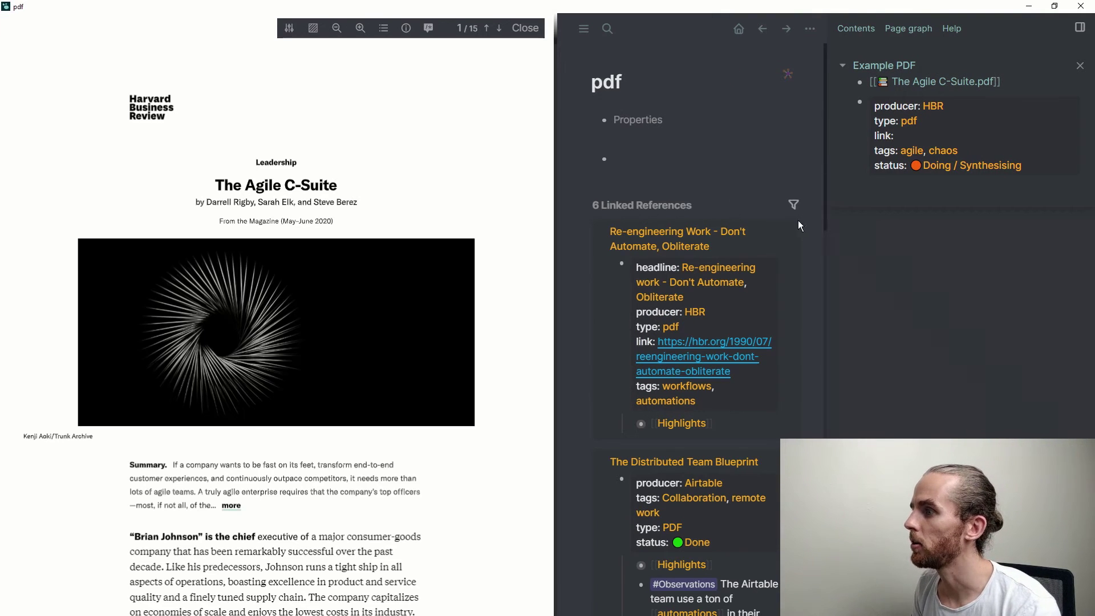
left_click(895, 67)
left_click(1080, 66)
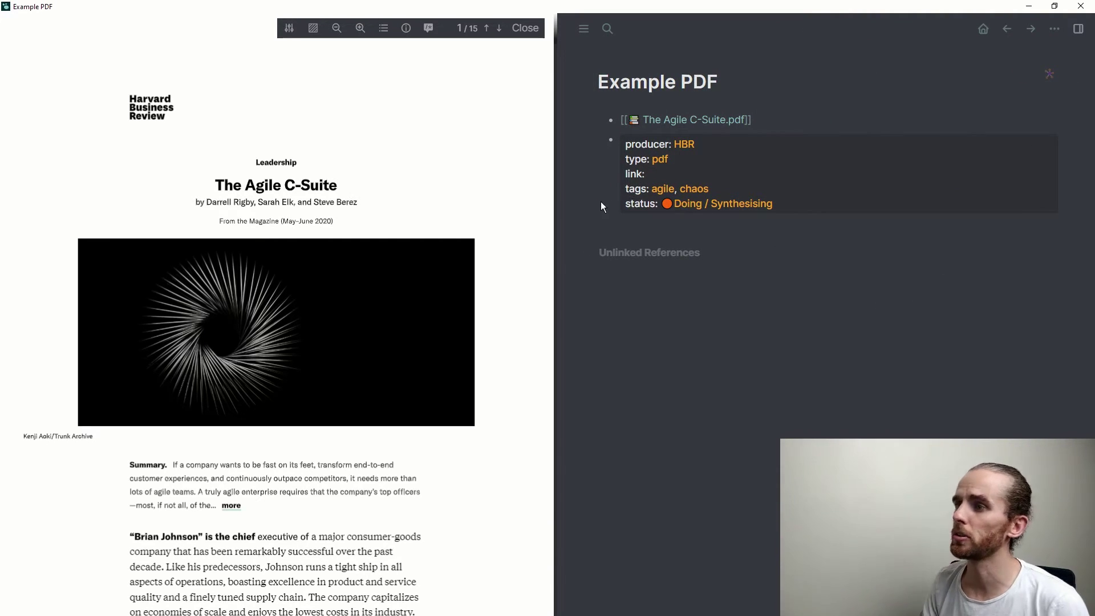
scroll(315, 127, "down", 1)
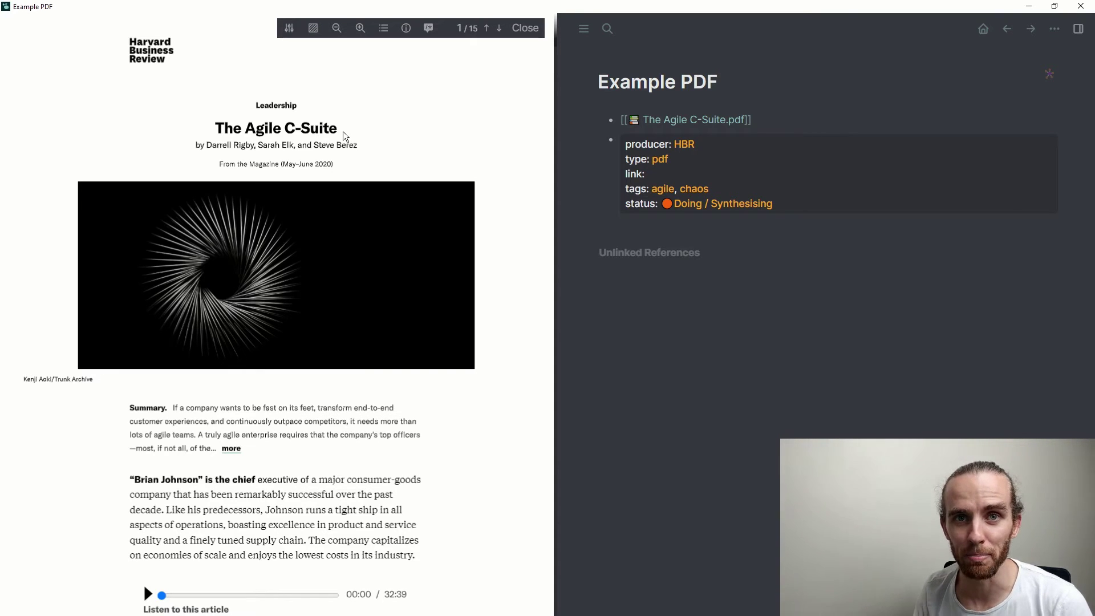
scroll(402, 346, "up", 1)
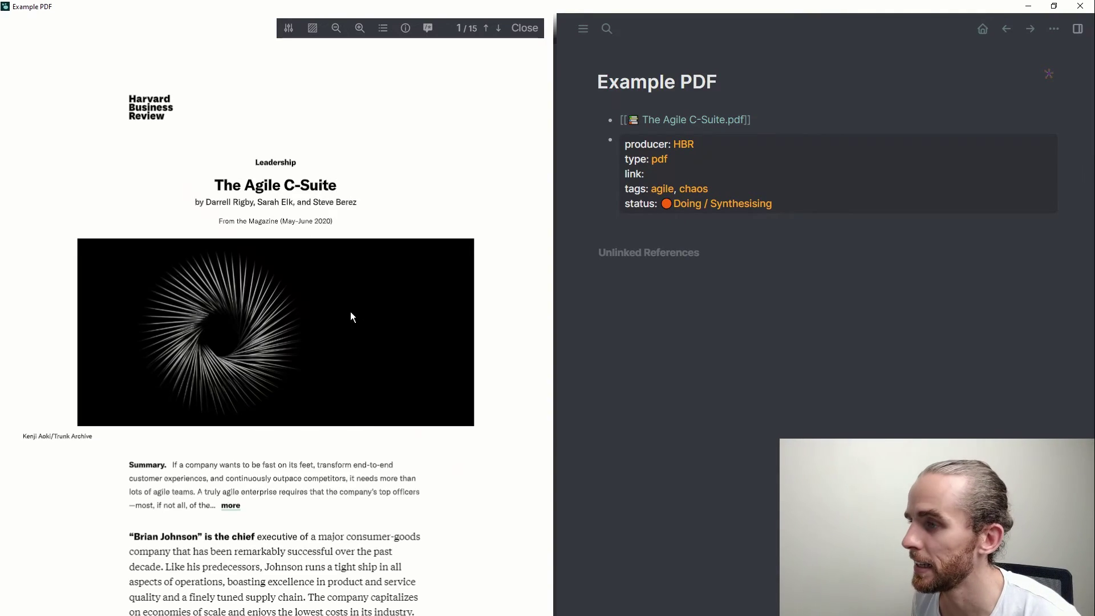
scroll(351, 313, "down", 8)
scroll(351, 317, "down", 15)
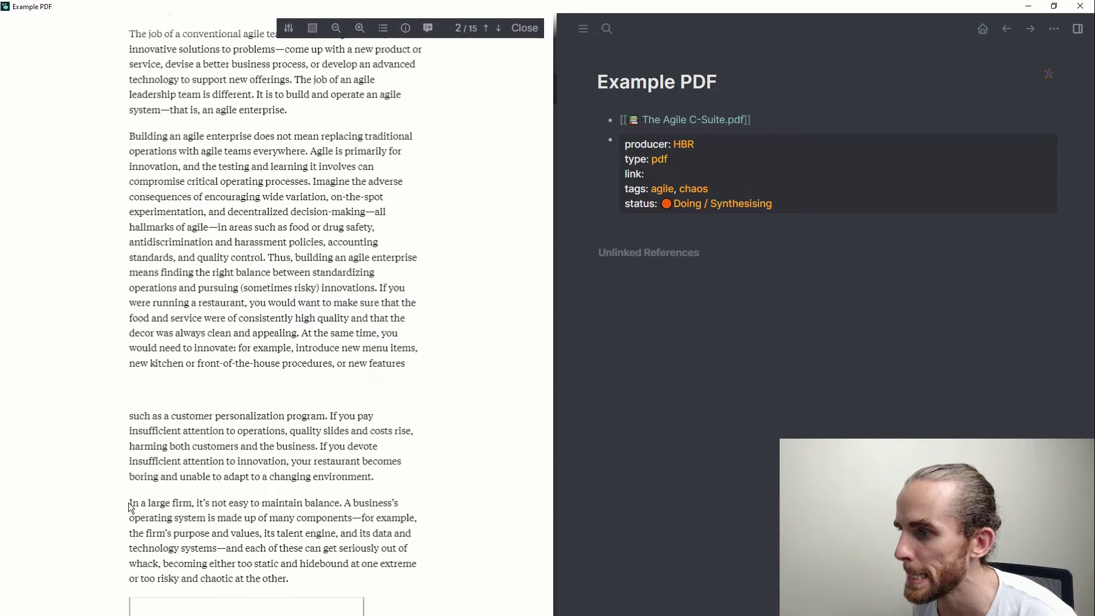
- Copy the 'In a large firm' paragraph from the PDF into a nested block under the properties
left_click_drag(153, 511, 290, 577)
left_click(317, 601)
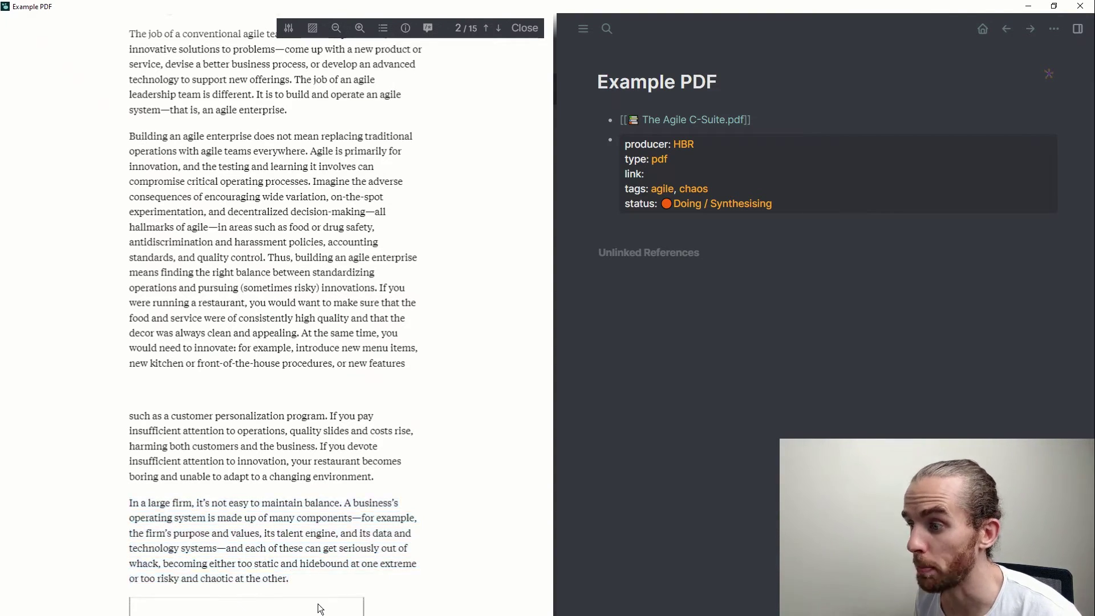
left_click(699, 226)
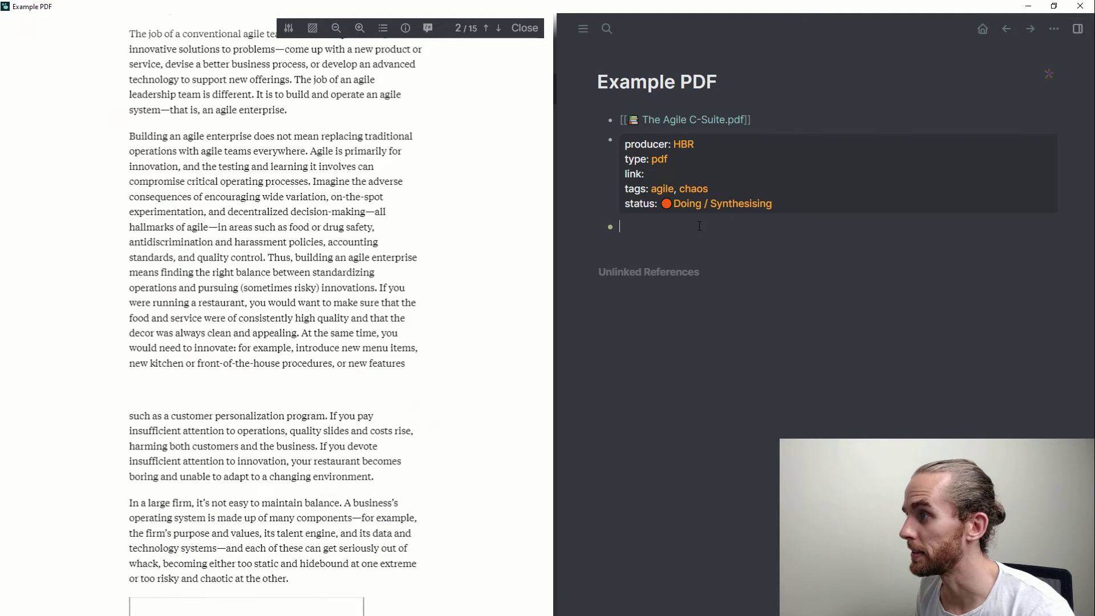
key("Tab")
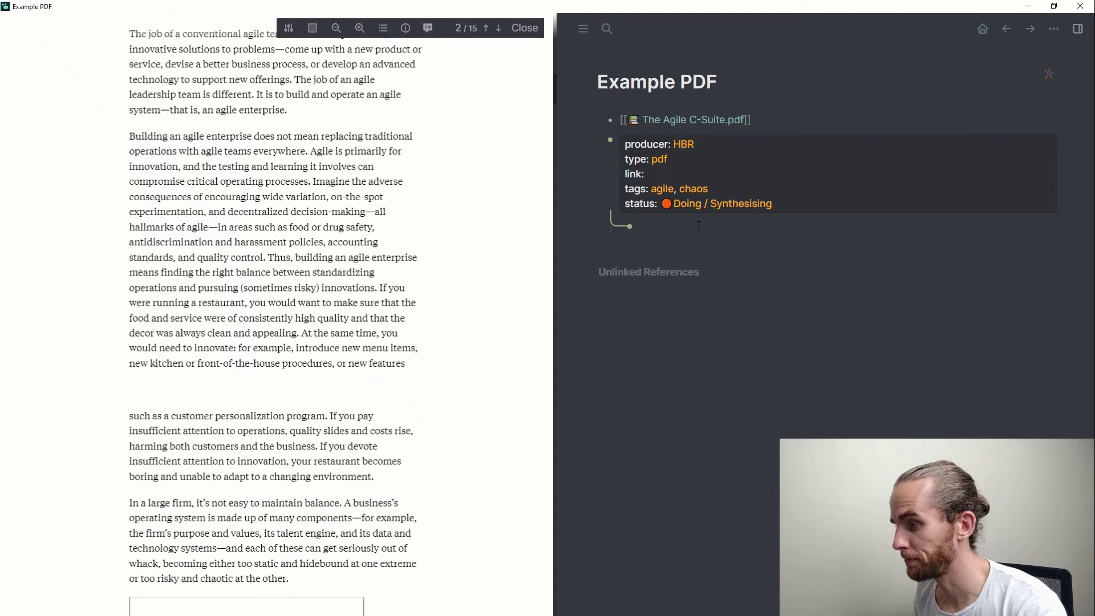
type("In a large firm, it’s not easy to maintain balance. A business’soperating system is made up of many components—for example,the firm’s purpose and values, its talent engine, and its data andtechnology systems—and each of these can get seriously out ofwhack, becoming either too static and hidebound at one extremeor too risky and chaotic at the other.")
left_click(816, 352)
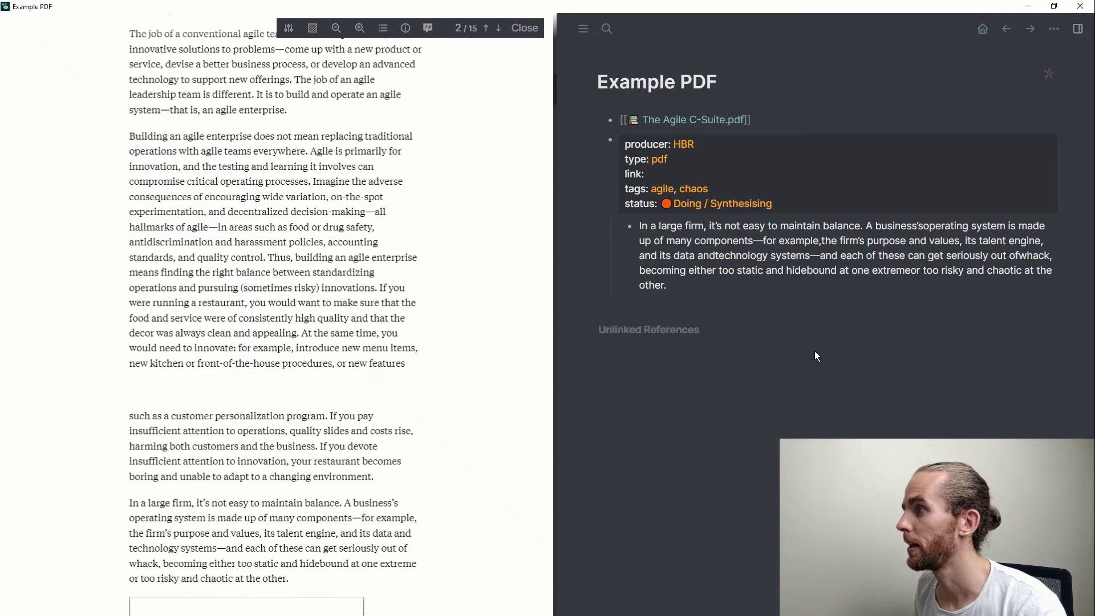
- Add the missing spaces, such as in 'and technology', to the pasted paragraph
left_click(925, 227)
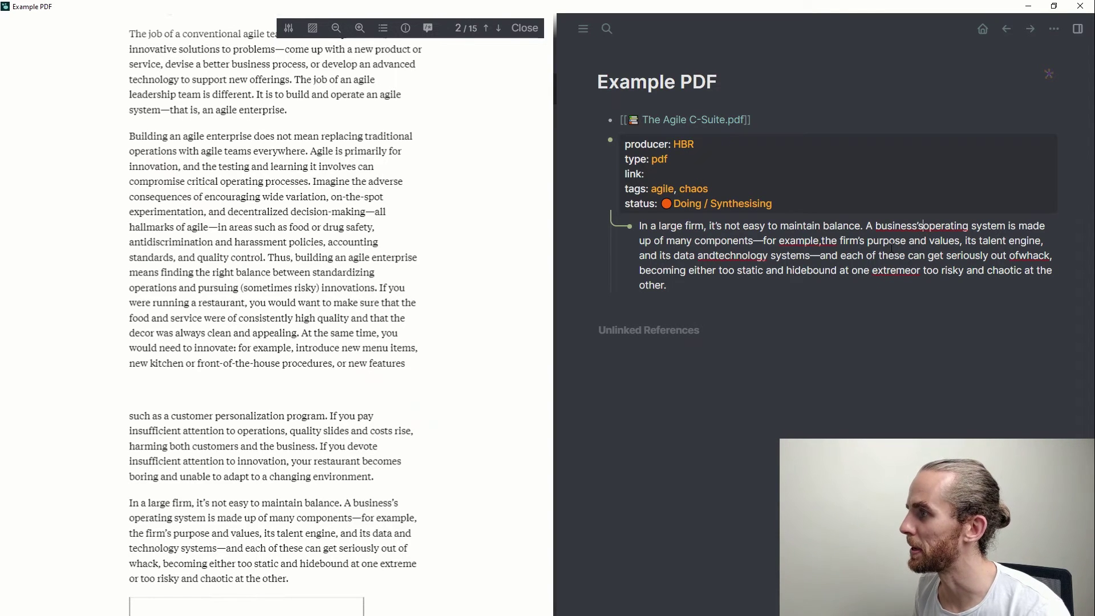
left_click(716, 255)
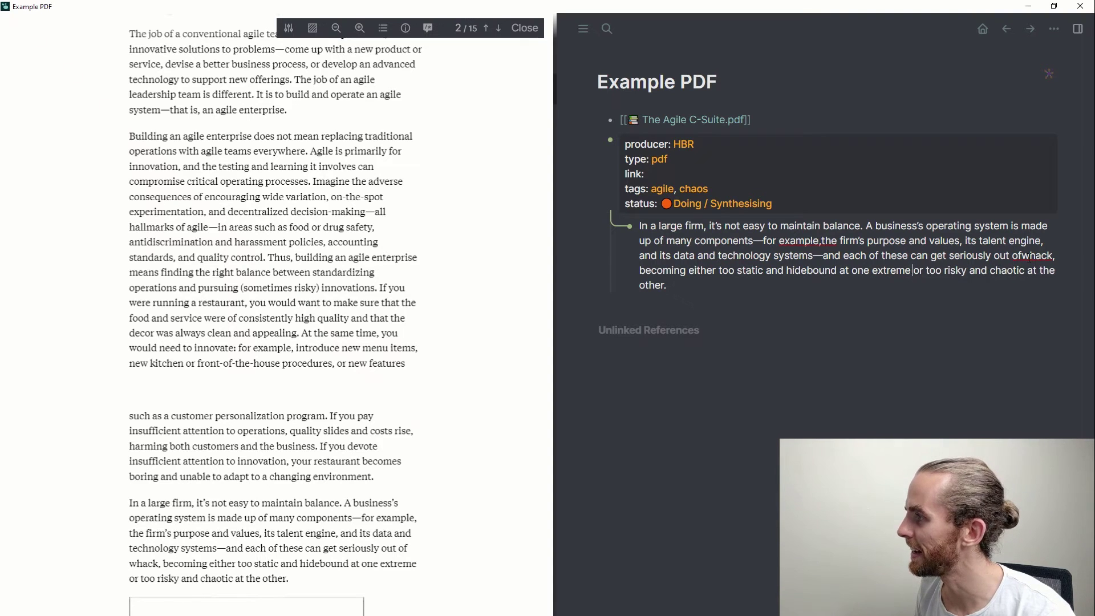
left_click(1026, 256)
key("Escape")
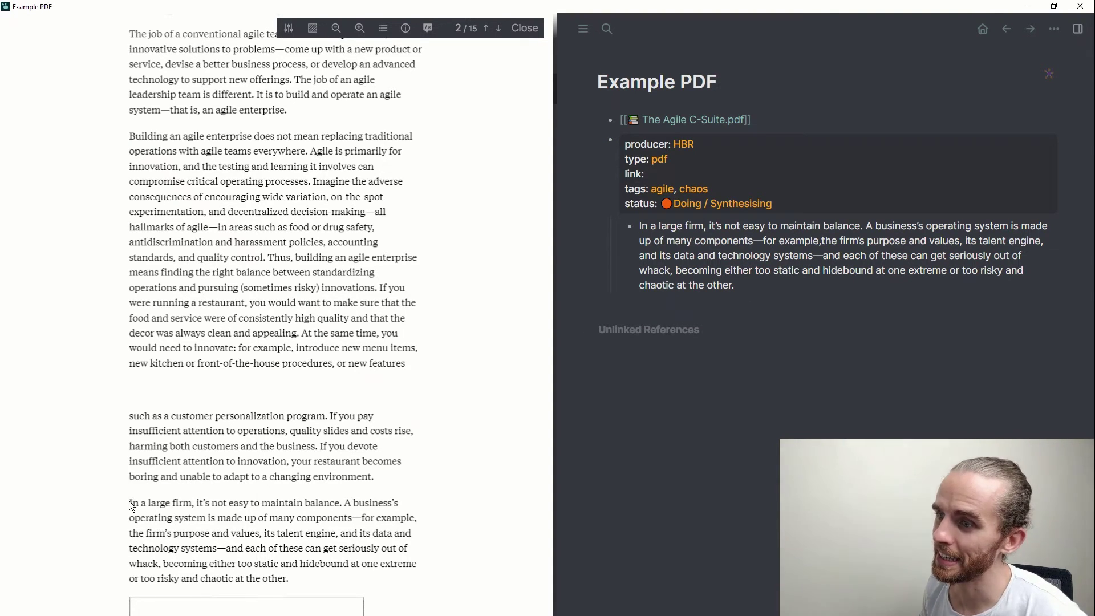
- Highlight the paragraph yellow in the PDF and paste its reference below the pasted text
left_click_drag(131, 505, 289, 575)
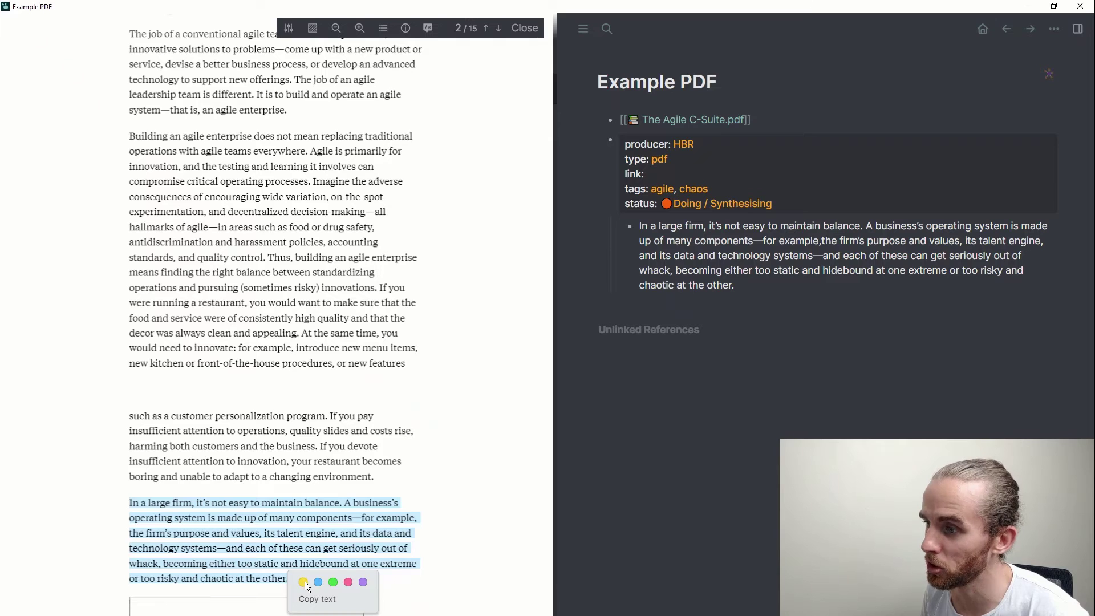
left_click(305, 584)
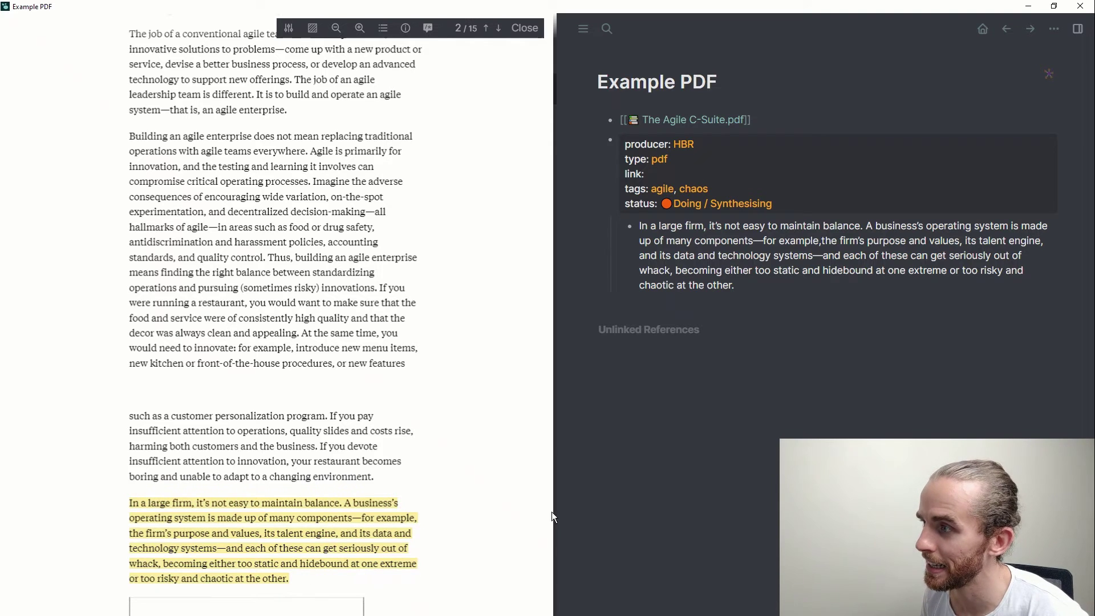
left_click(757, 284)
key("Return")
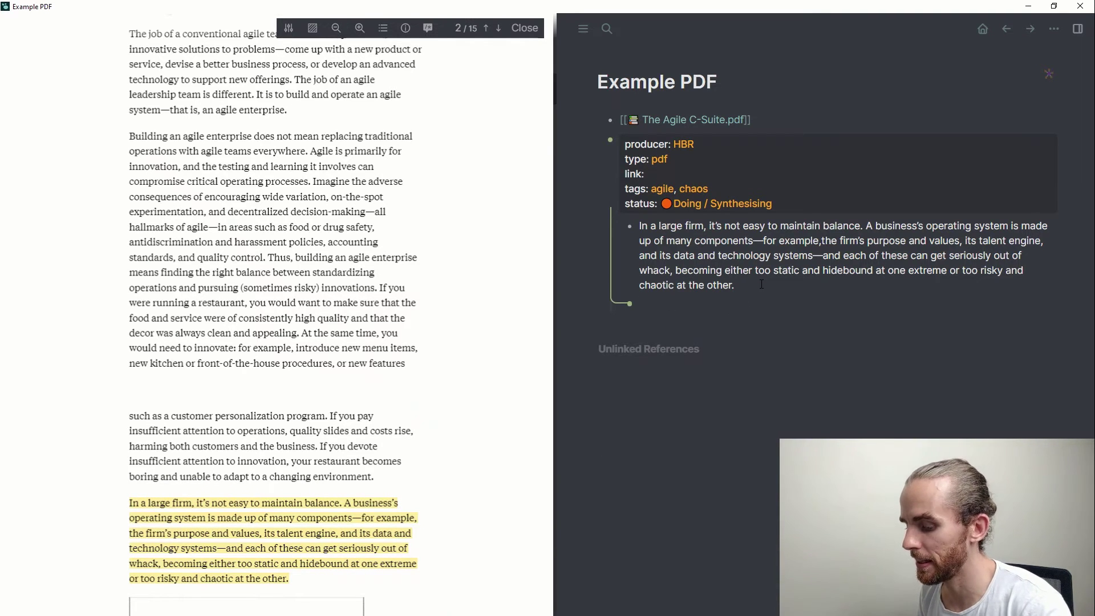
type("((619285df-65bf-4800-88fd-7ff1003ddaed))")
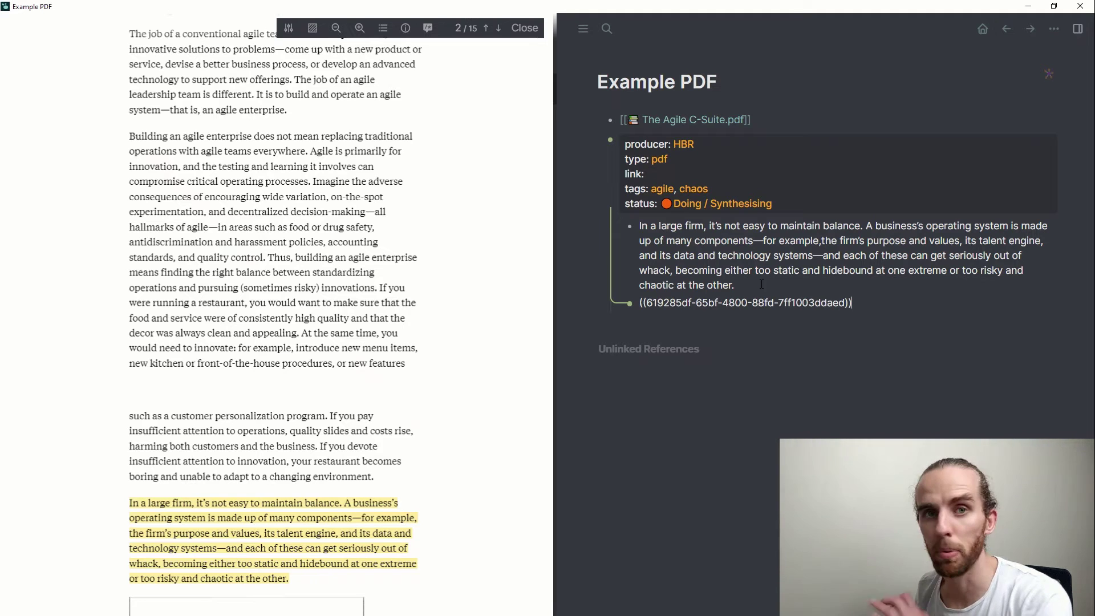
left_click(800, 412)
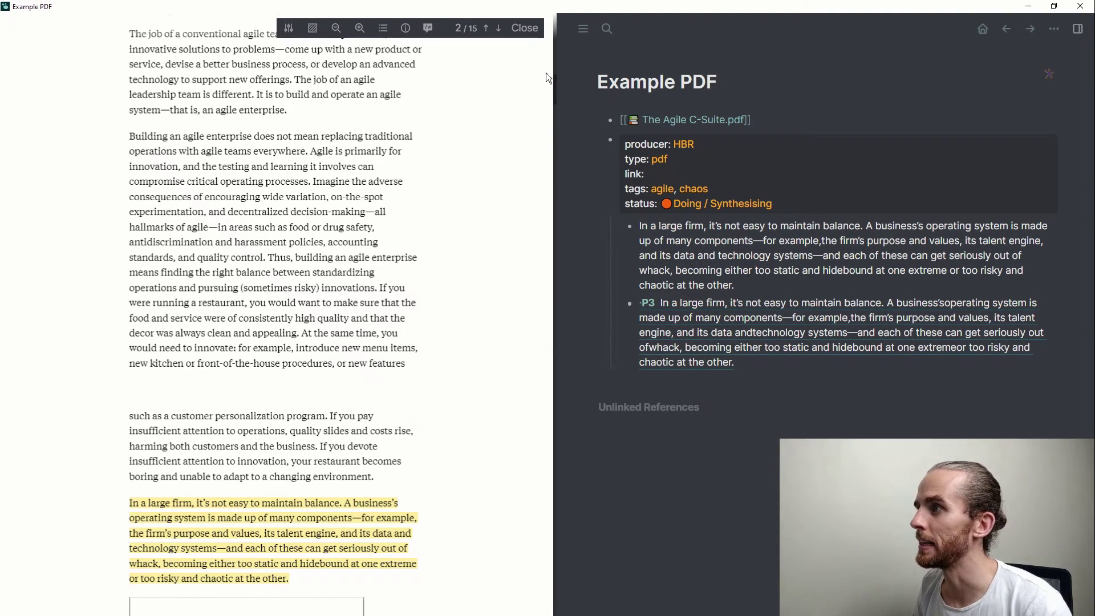
- Close the PDF viewer and jump from the P3 quote back to its highlight
left_click(528, 28)
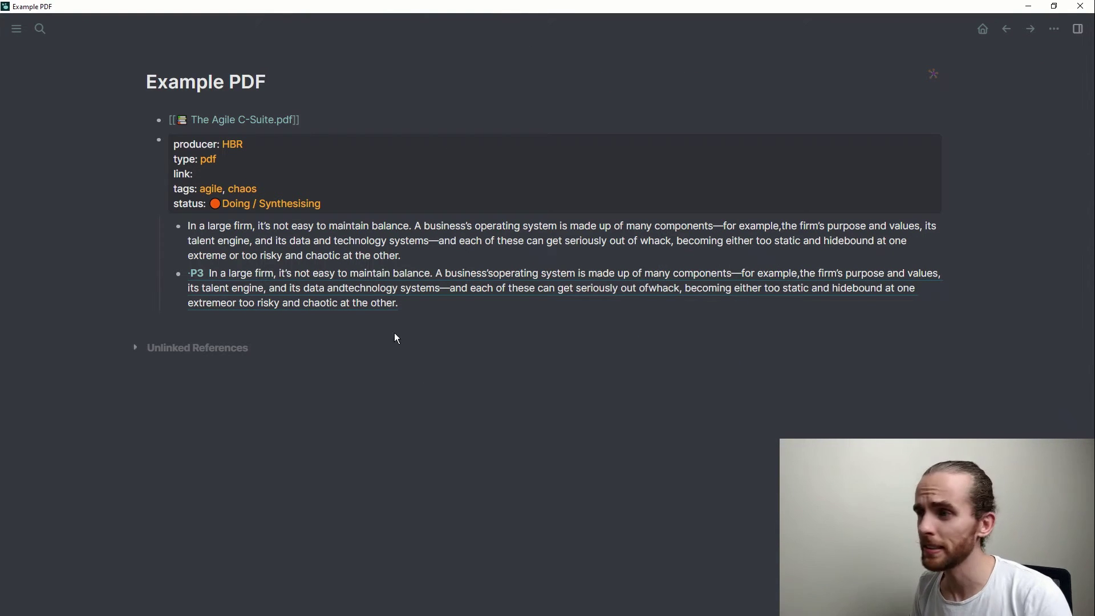
left_click(350, 286)
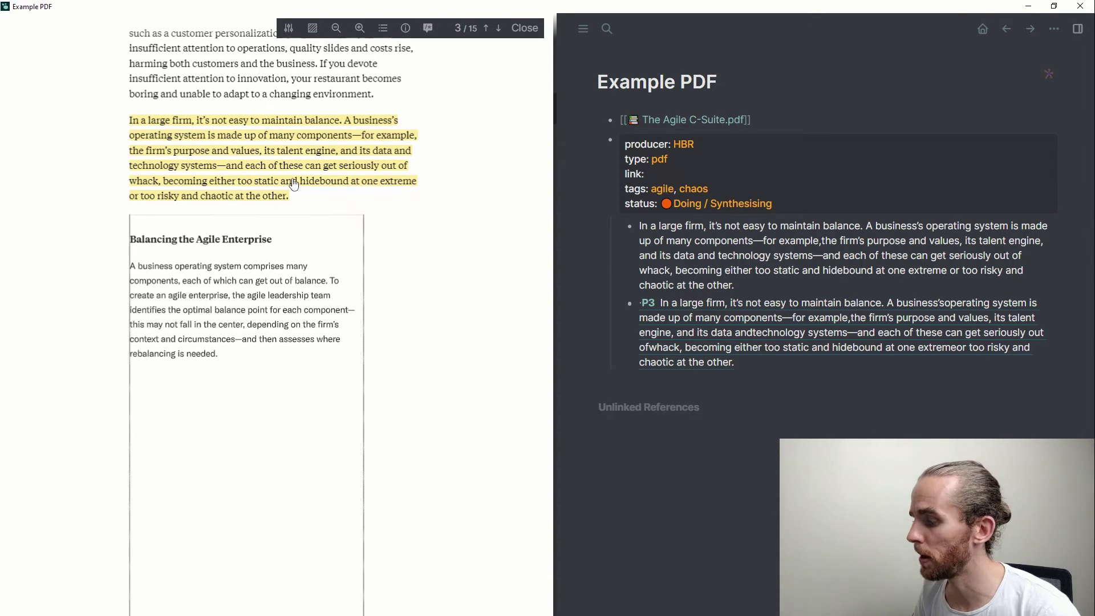
left_click(748, 369)
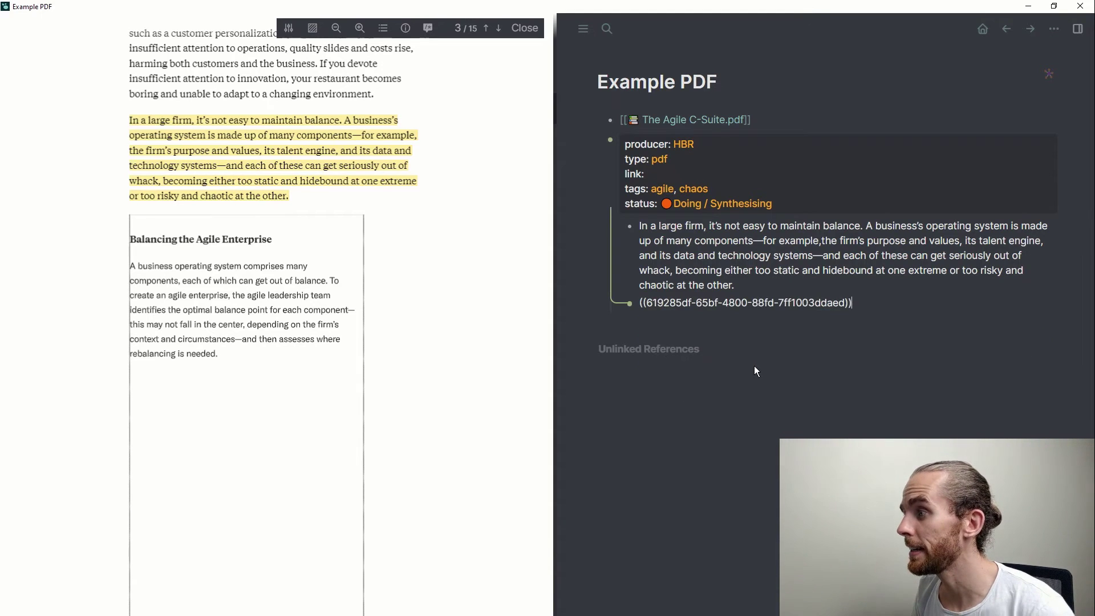
- Add a [[Highlights]] block below the pasted paragraph and indent the P3 quote beneath it
key("Return")
key("Tab")
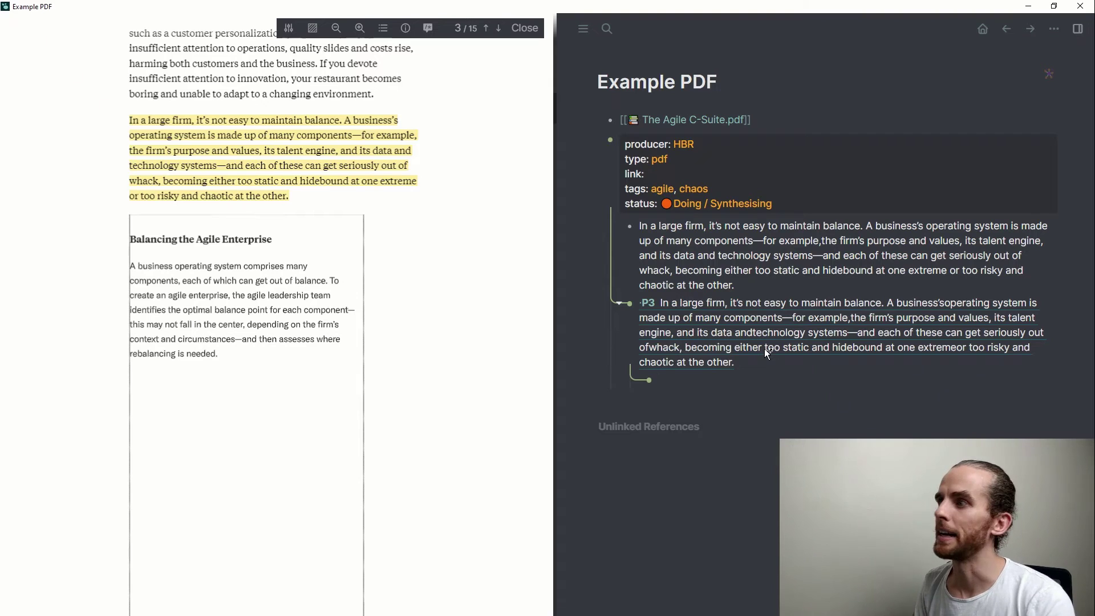
left_click(785, 286)
key("Return")
type("[[Highlights")
key("Return")
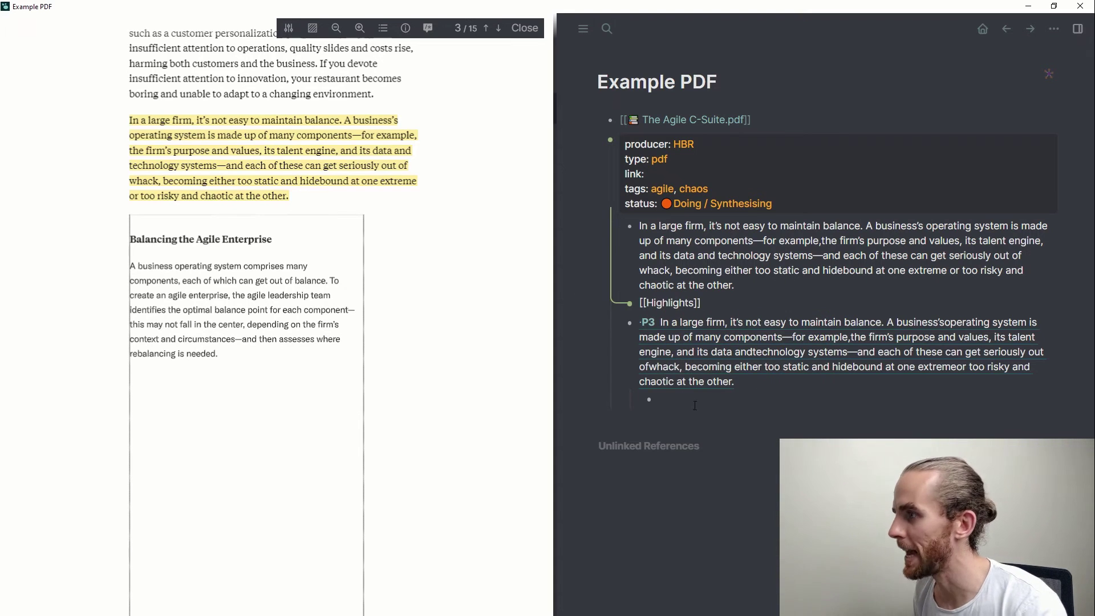
key("Down")
key("Tab")
left_click(900, 385)
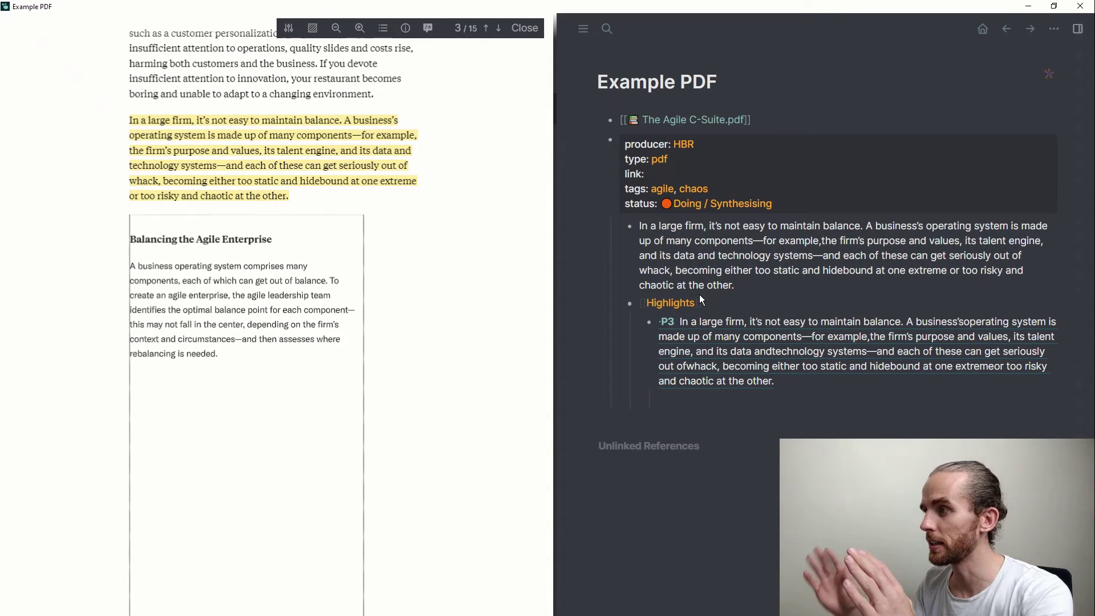
- Remove the stray empty bullet below the P3 reference so the highlight text renders
left_click(761, 398)
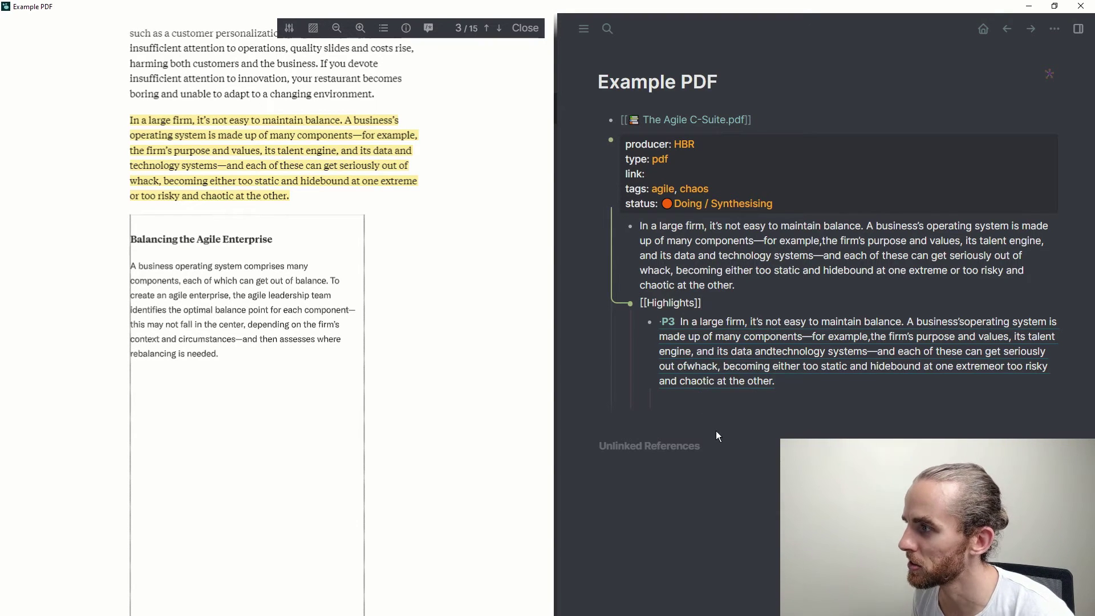
left_click(811, 377)
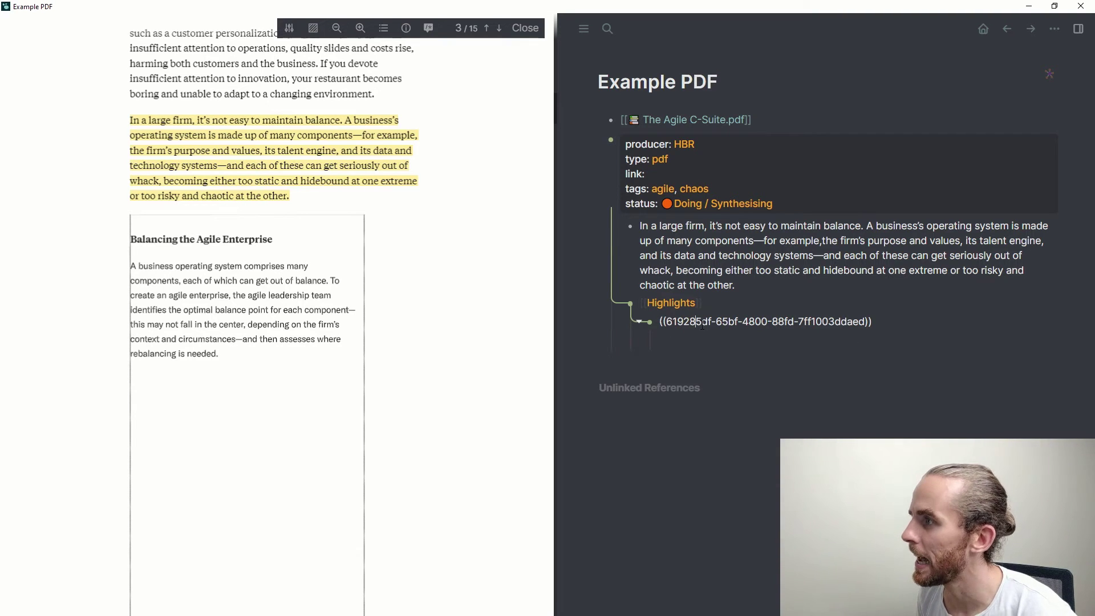
left_click(681, 322)
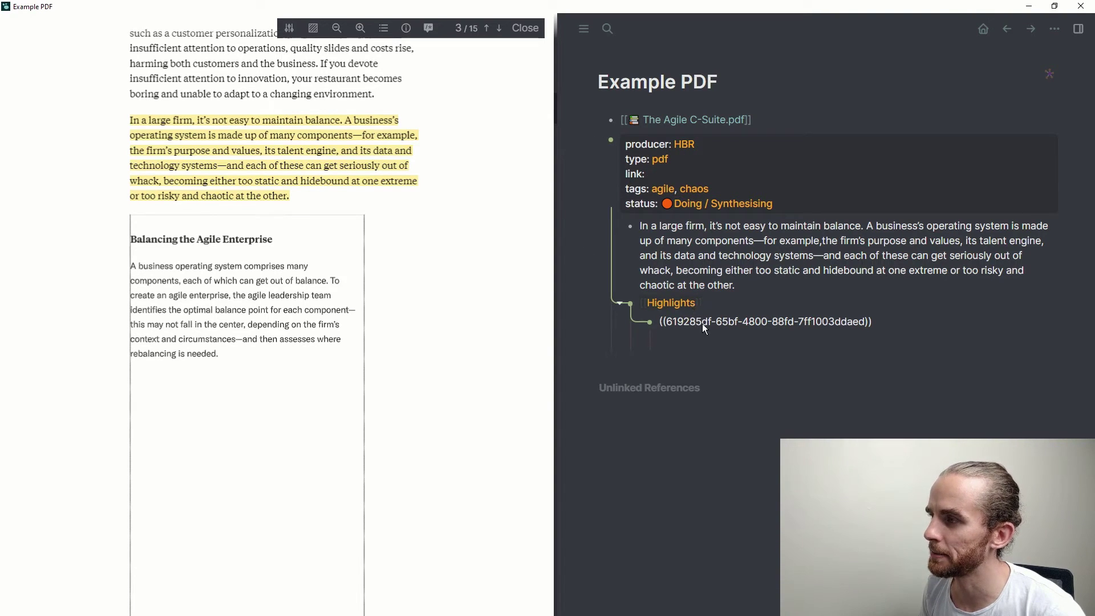
left_click(747, 366)
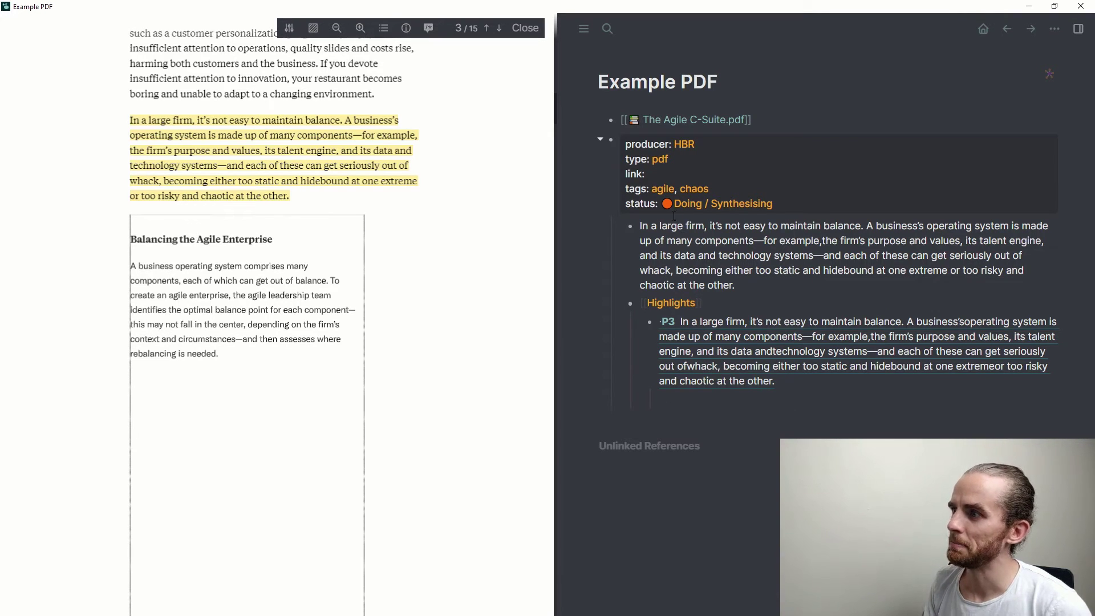
- Open the agile tag page and filter its linked references to Highlights only
left_click(663, 189)
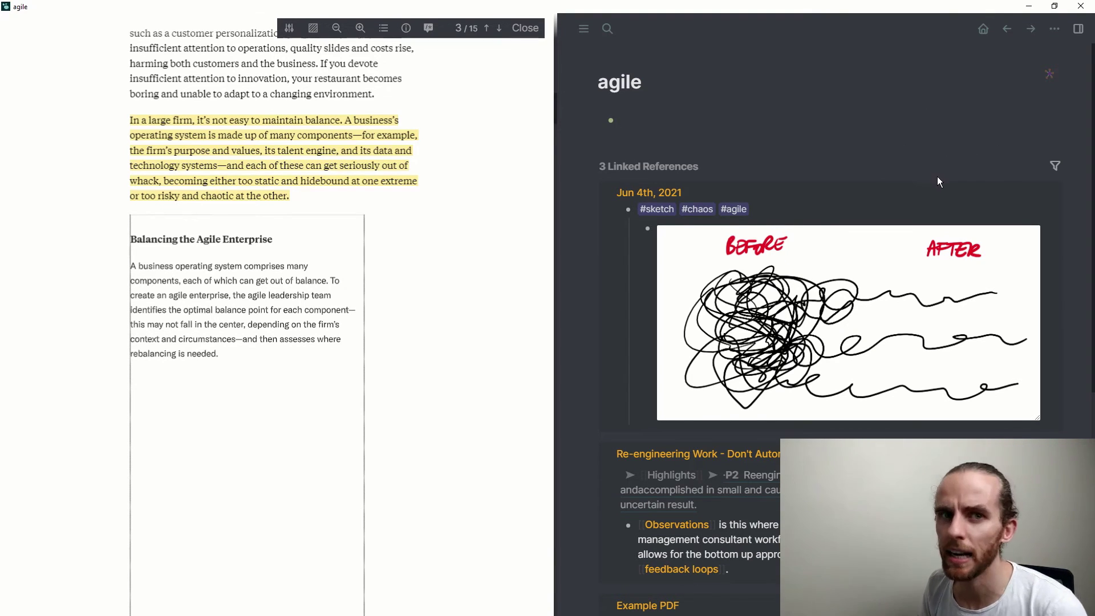
left_click(1056, 165)
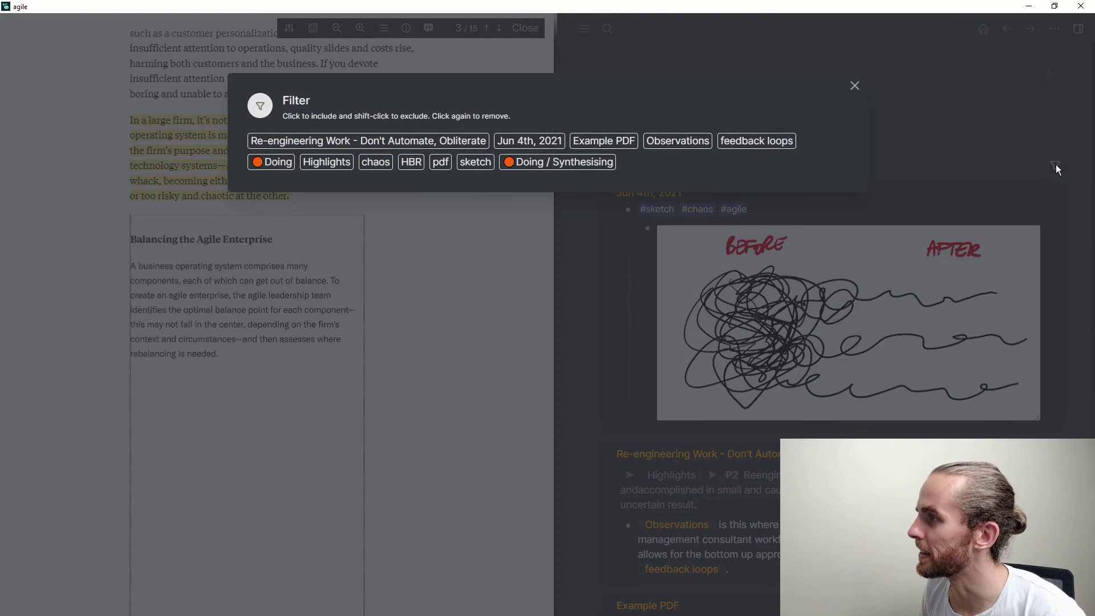
left_click(323, 163)
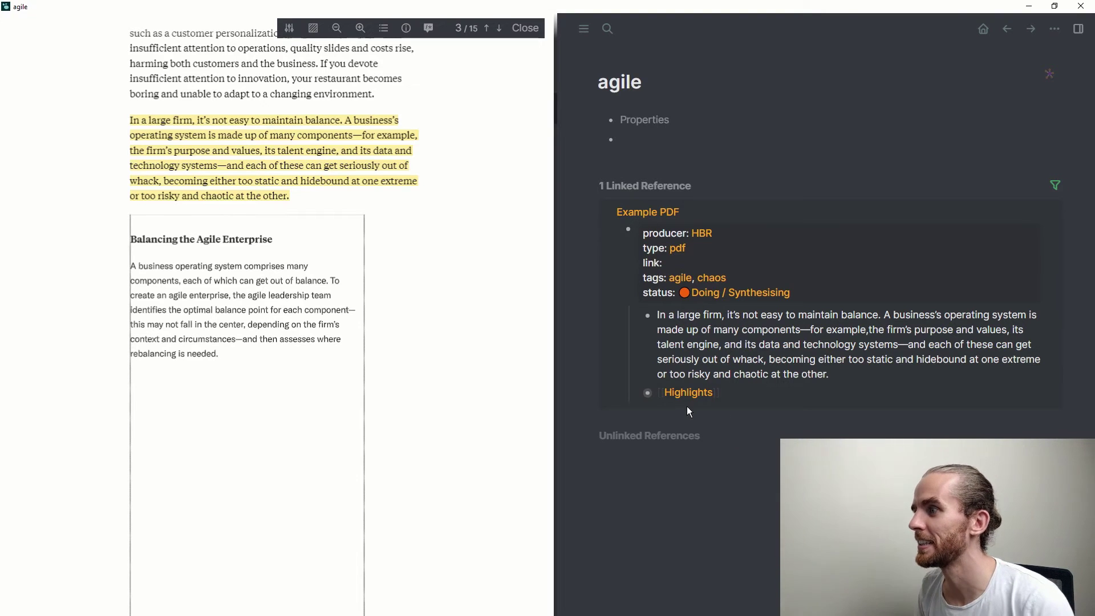
- Expand the Highlights block and inspect the P3 highlight's raw block reference
left_click(637, 393)
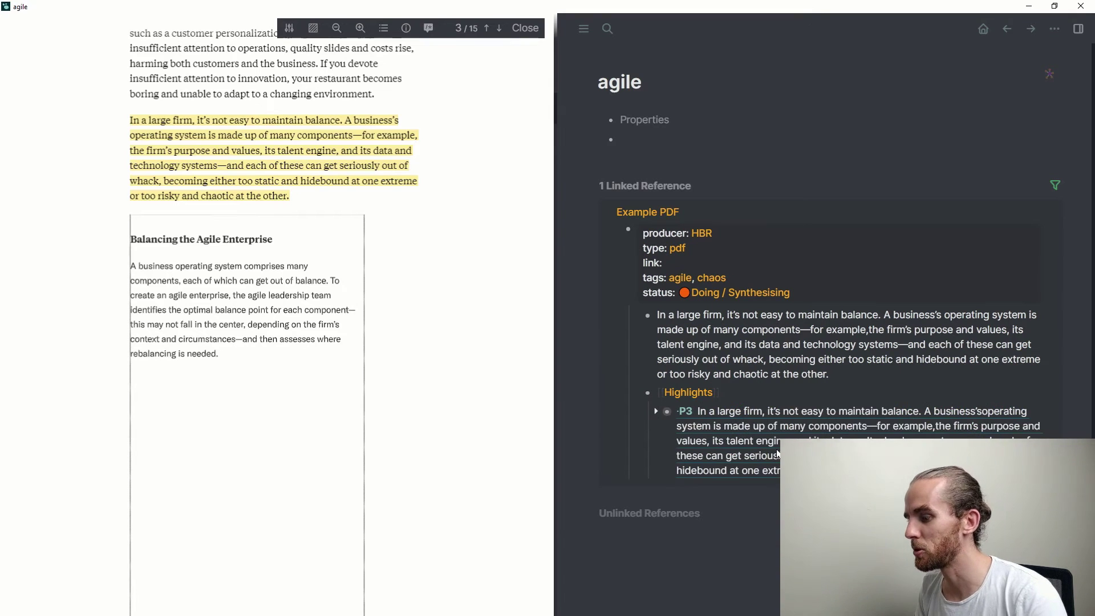
scroll(777, 447, "down", 1)
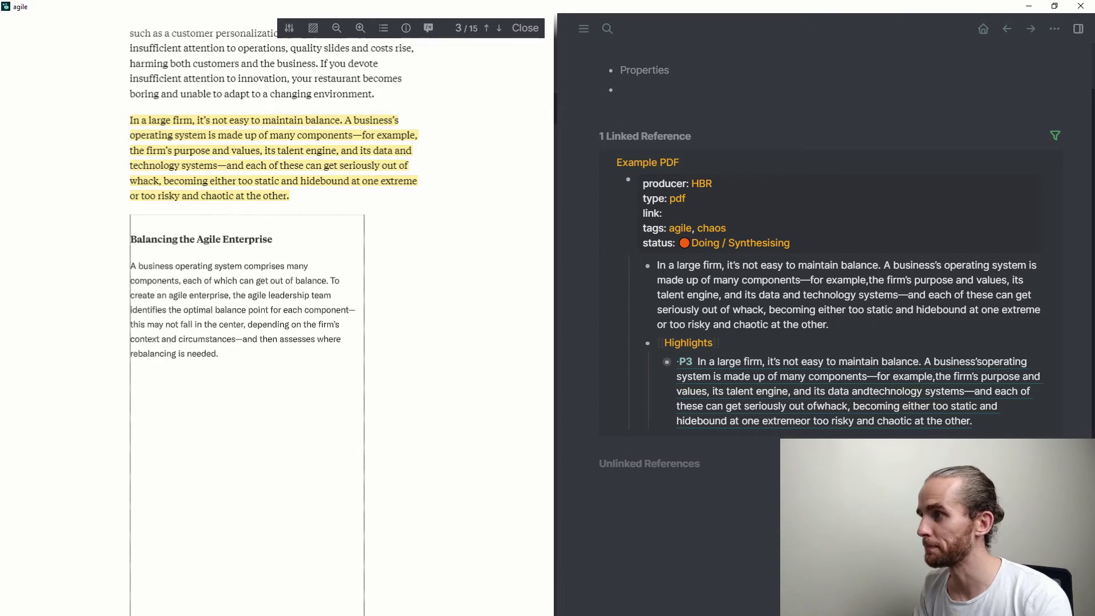
left_click(988, 412)
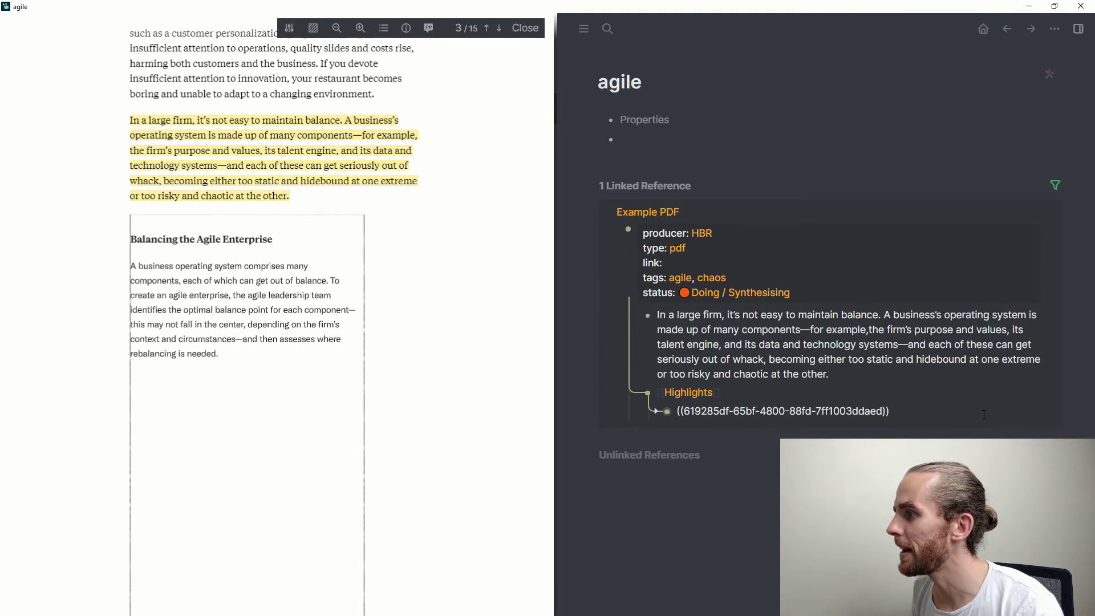
key("Escape")
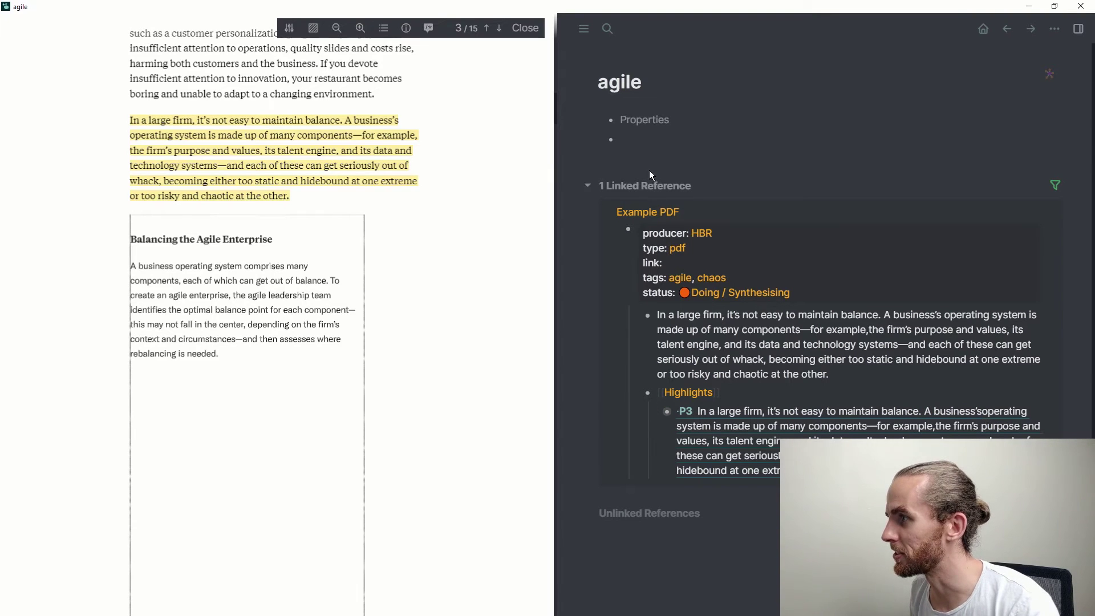
- Back on Example PDF, add an #Observations child bullet under the P3 highlight
left_click(662, 212)
left_click(813, 378)
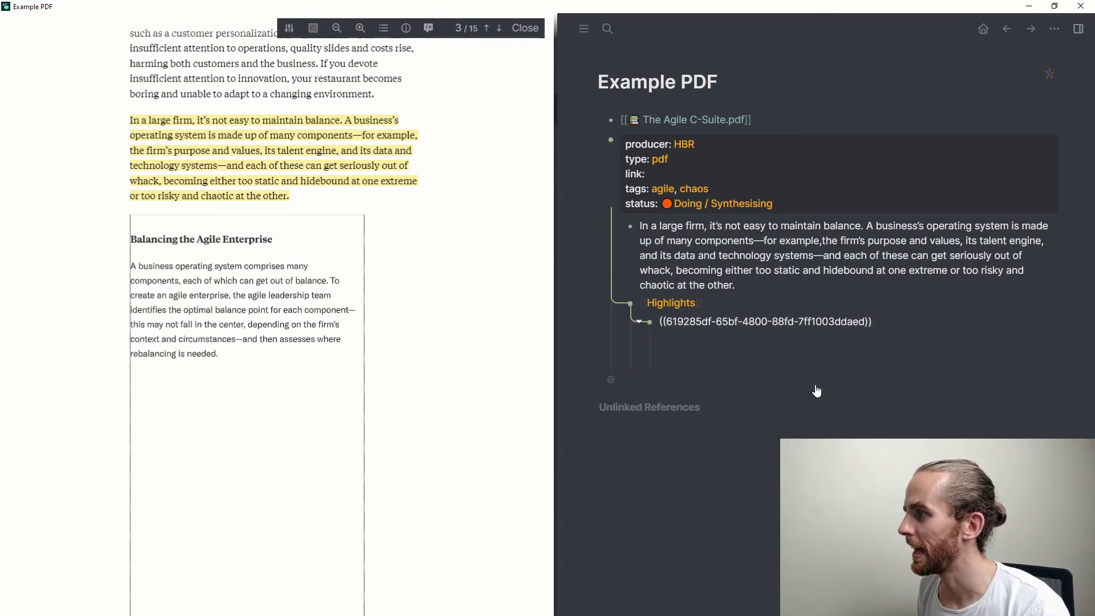
key("Return")
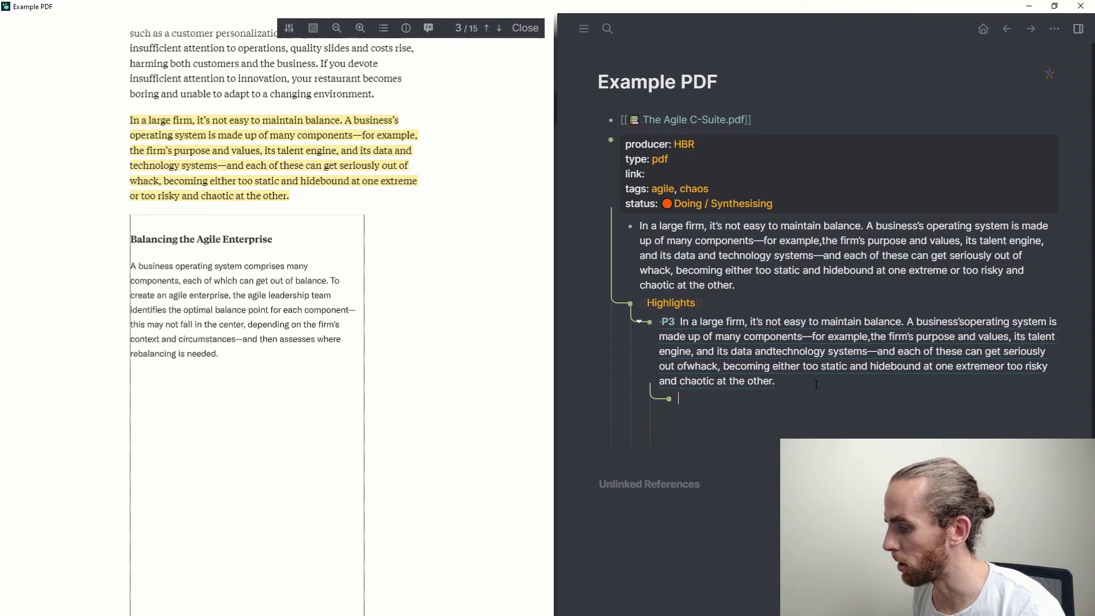
type("#Obs")
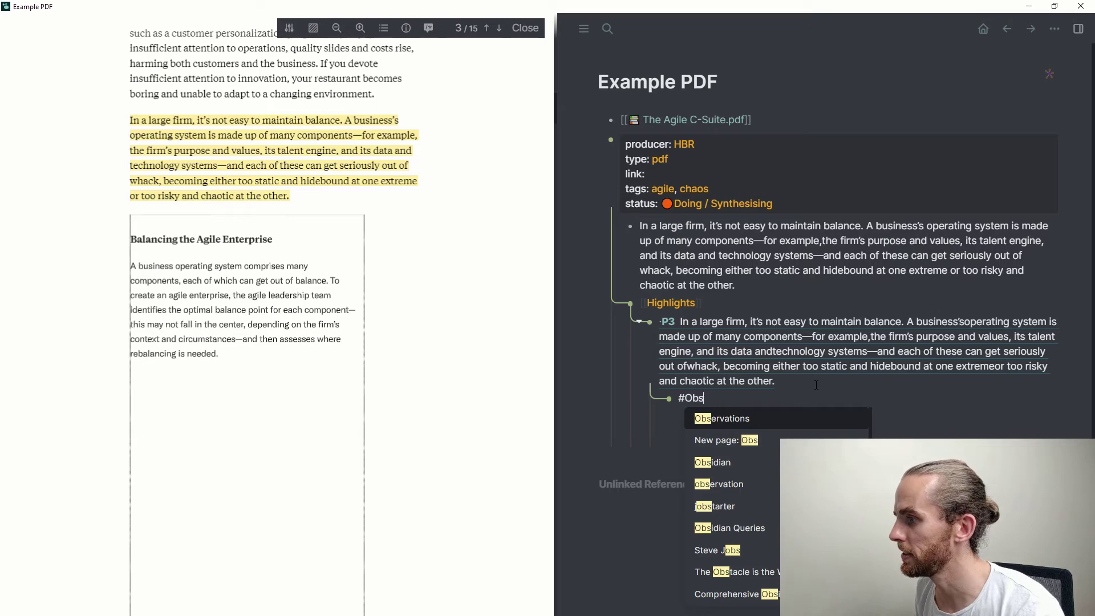
key("Return")
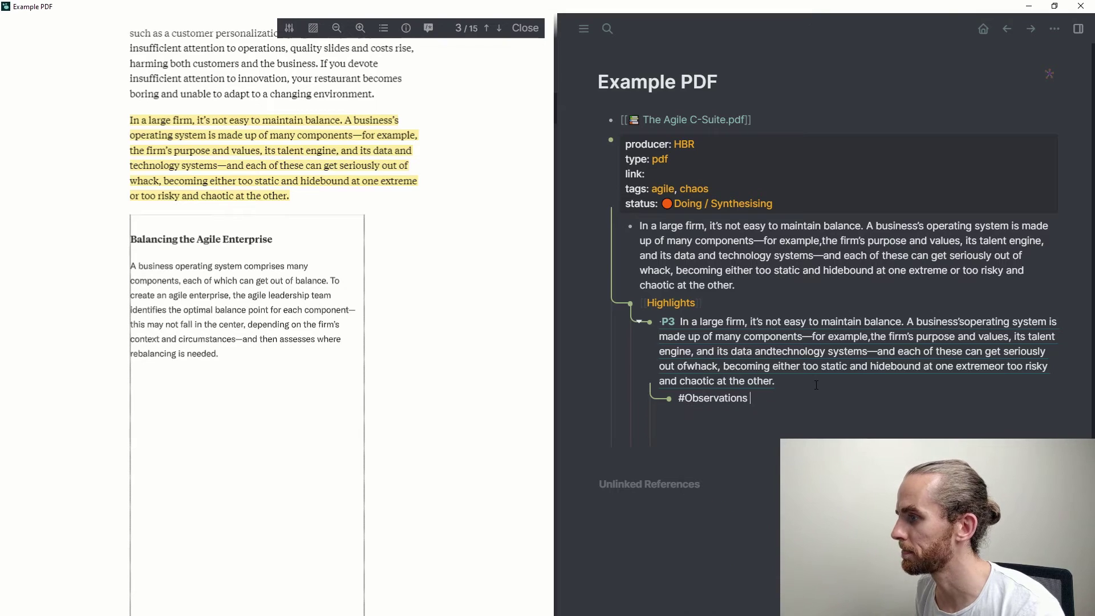
key("Return")
key("Return")
key("BackSpace")
key("BackSpace")
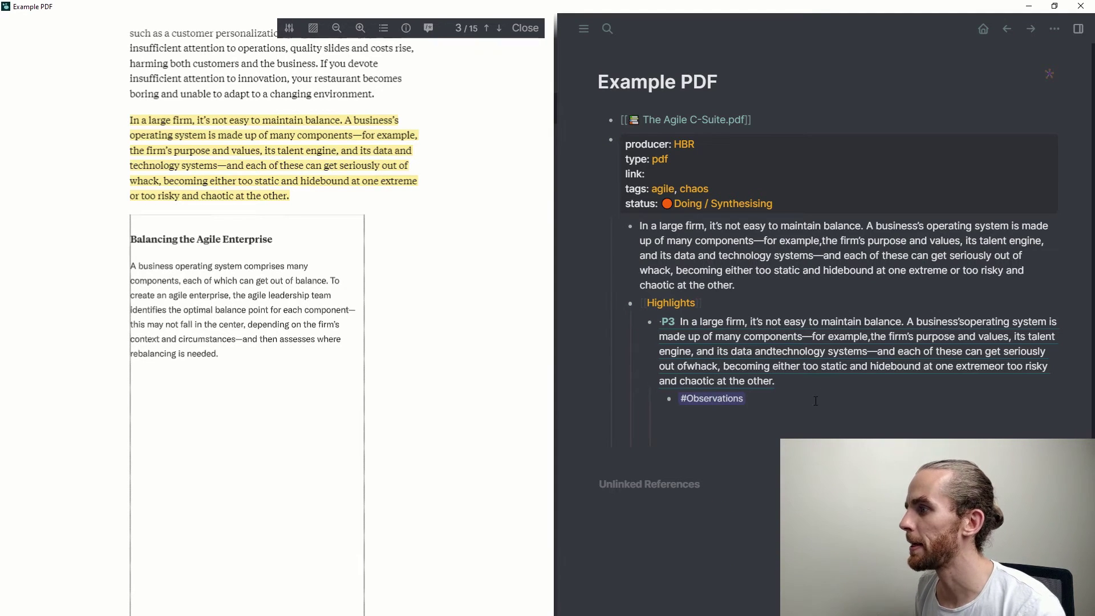
- Write the note that finding the right balance point is very difficult
type("One ")
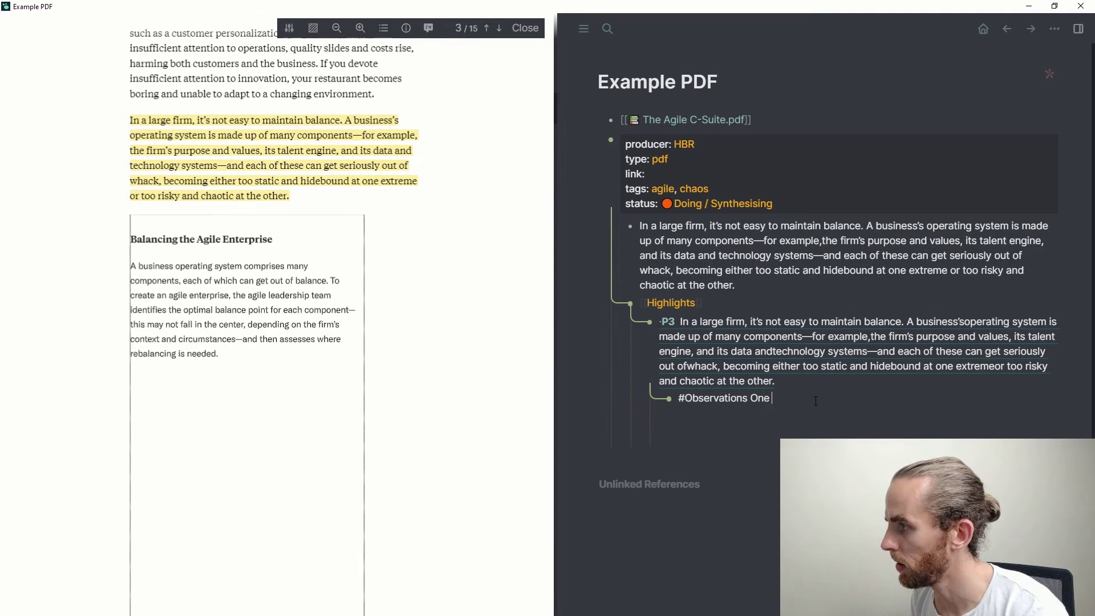
type("thing I've lear")
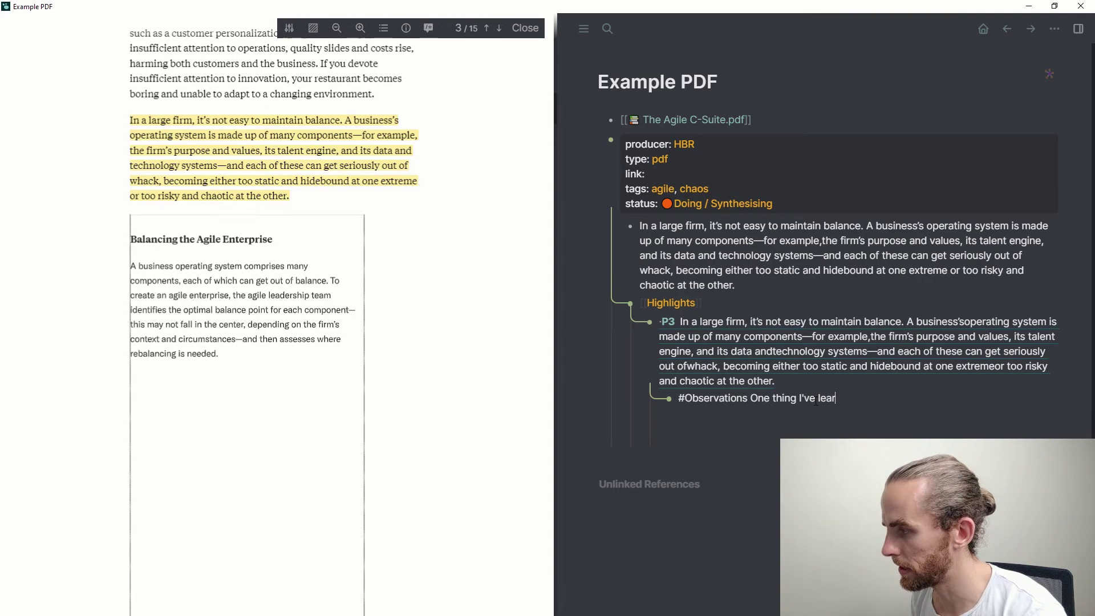
type("nt is that")
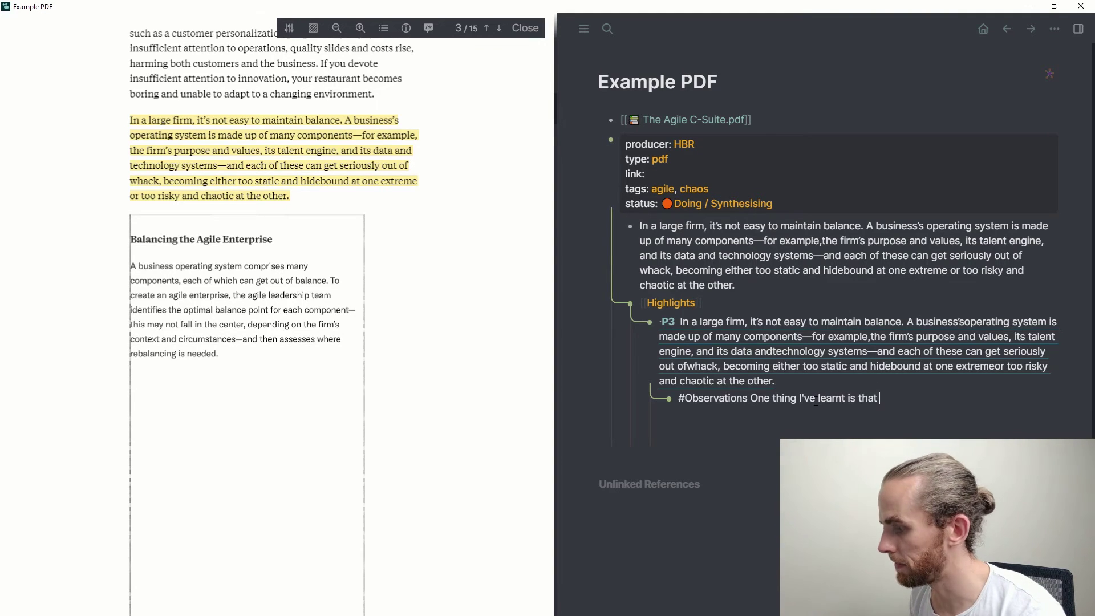
type(" find")
key("BackSpace")
type("ing t")
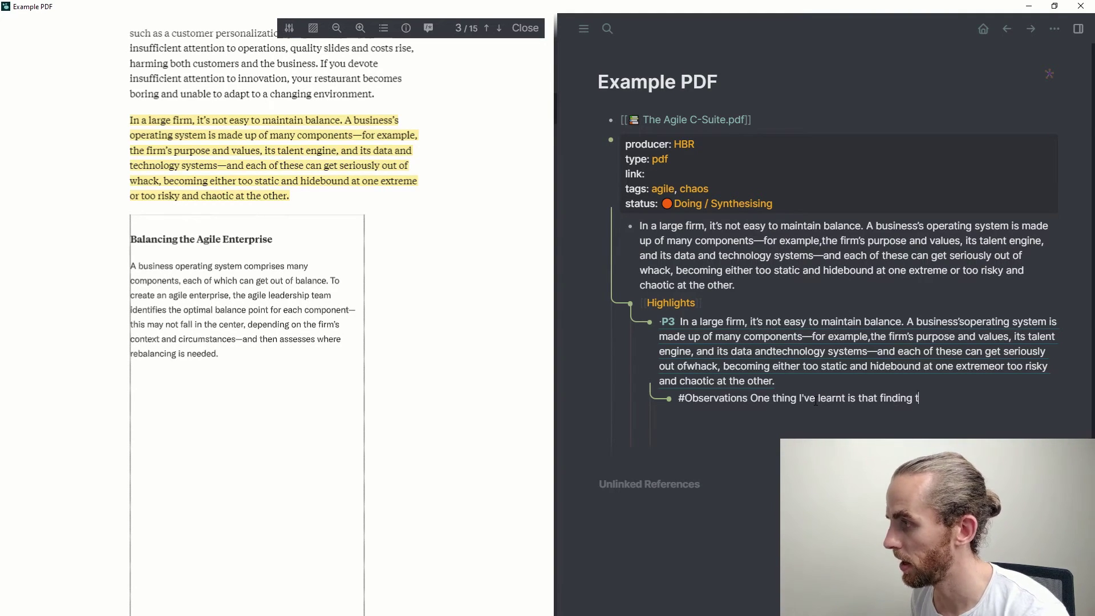
key("BackSpace")
key("BackSpace")
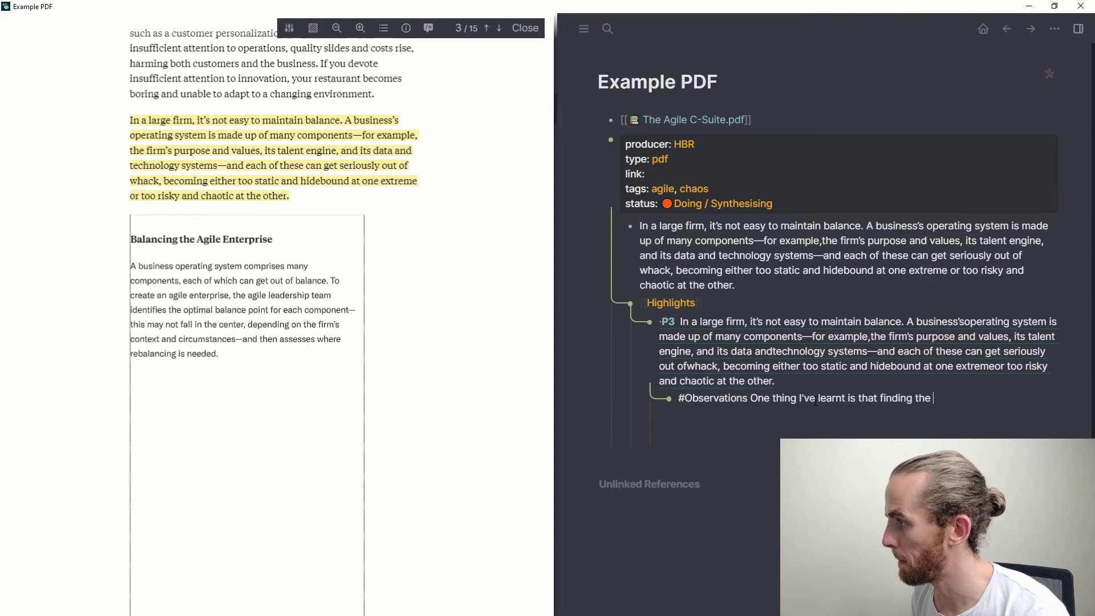
type("balance")
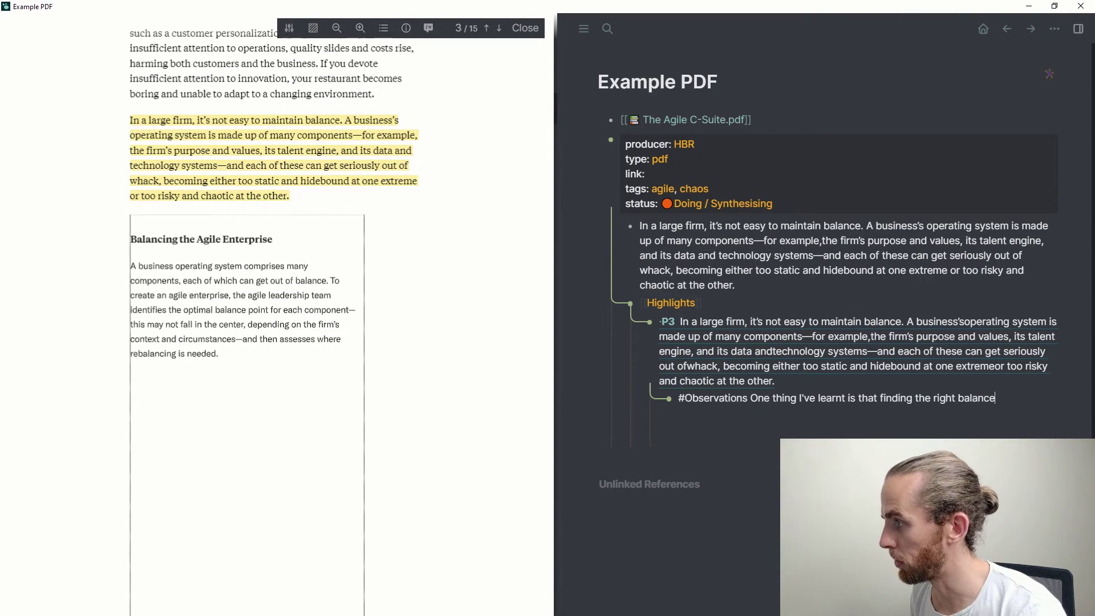
type(" point is ")
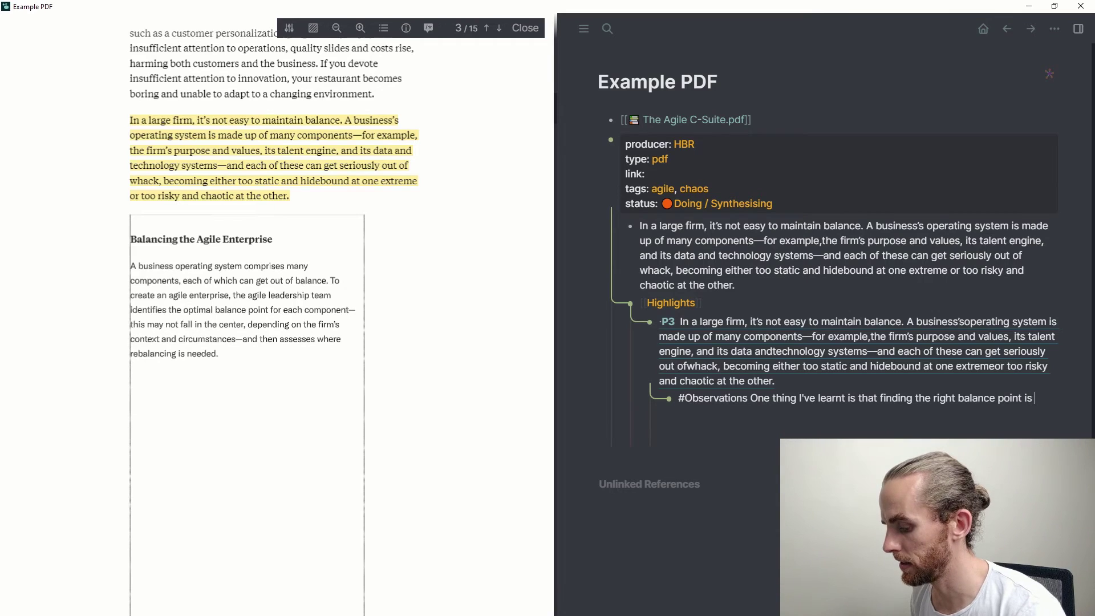
type("very diffic")
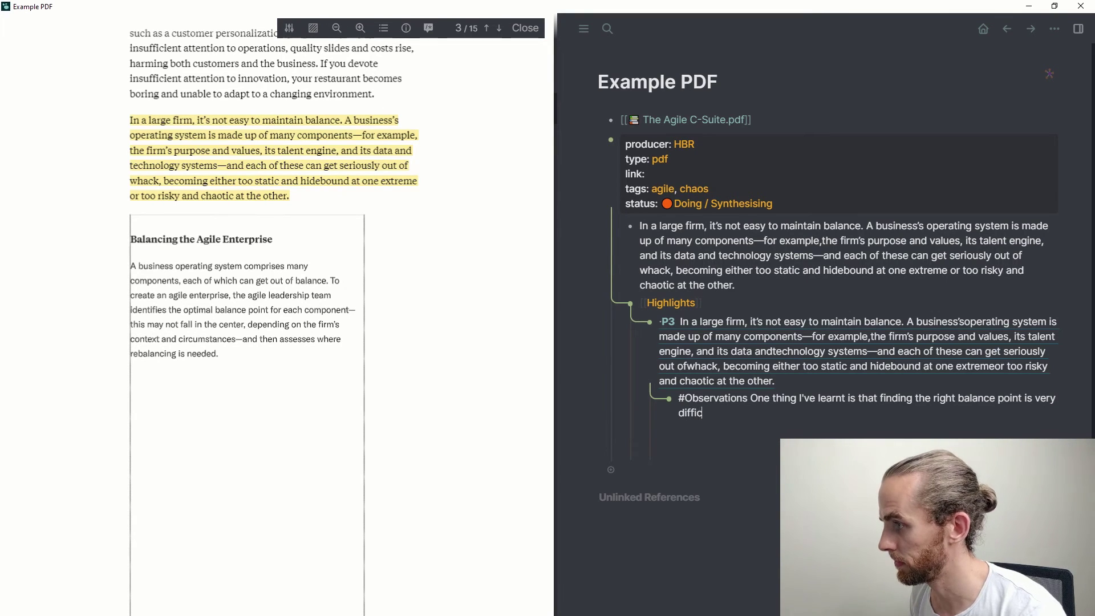
type("ult.")
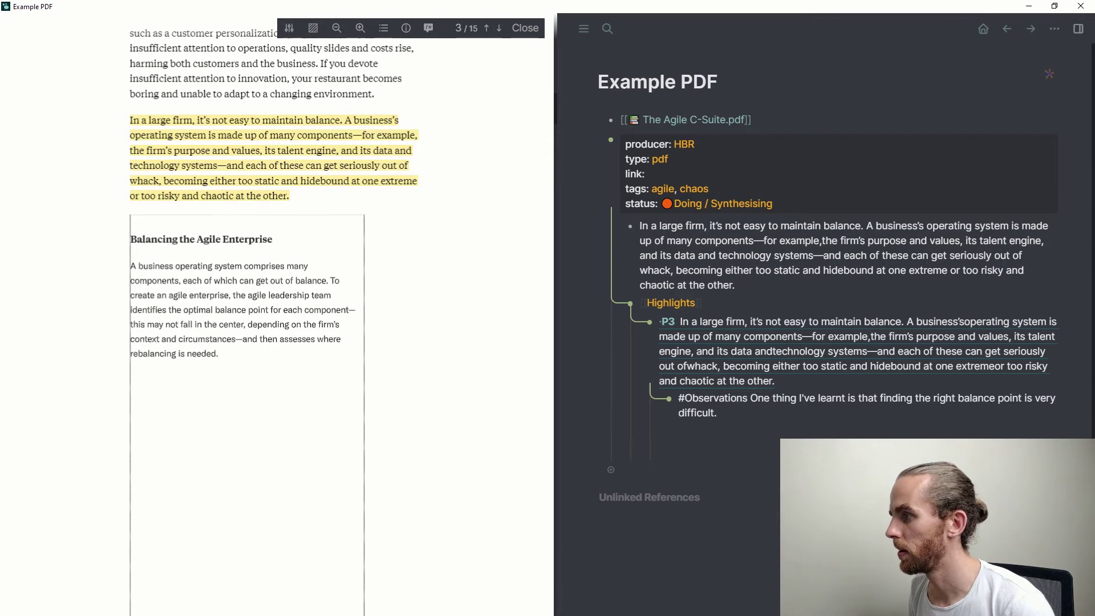
key("Return")
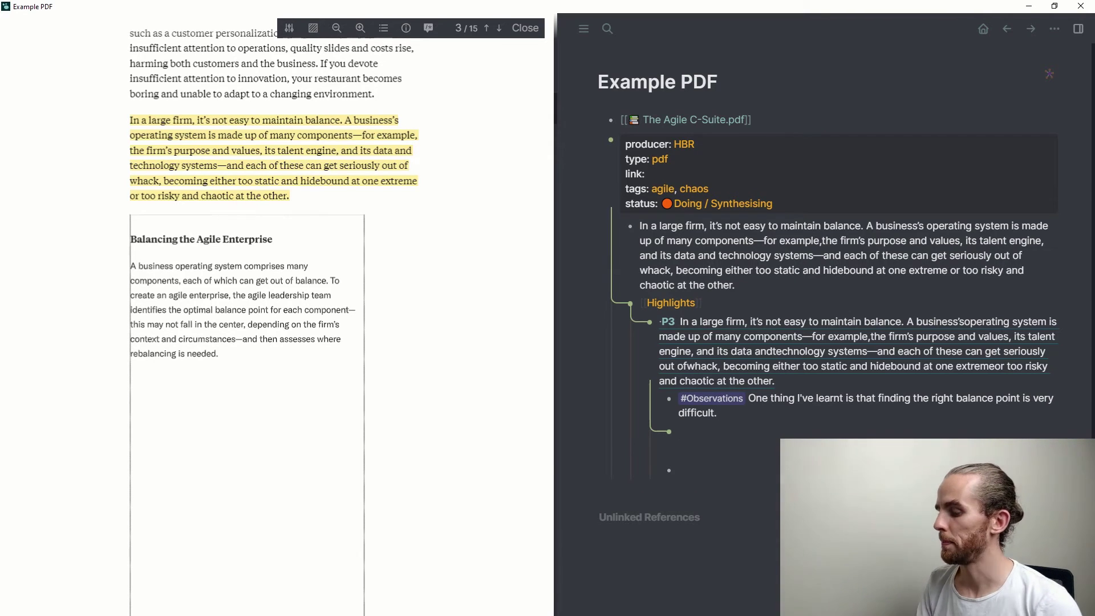
key("BackSpace")
key("BackSpace")
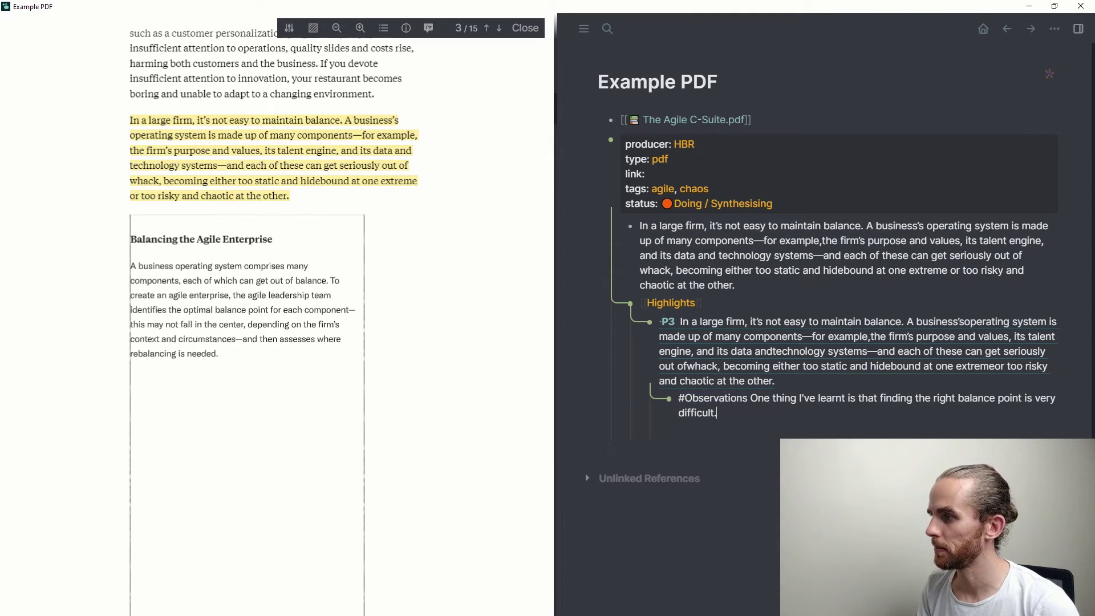
- Finish the P3 observation note and outdent the new empty bullet to top level
key("Return")
key("shift+Tab")
key("shift+Tab")
key("shift+Tab")
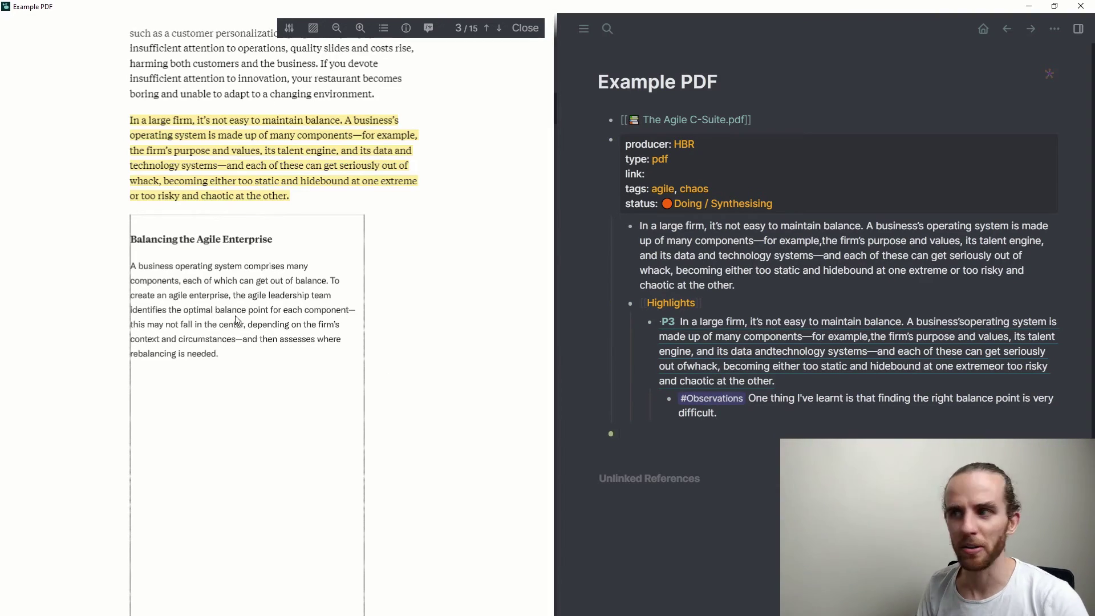
scroll(292, 317, "down", 20)
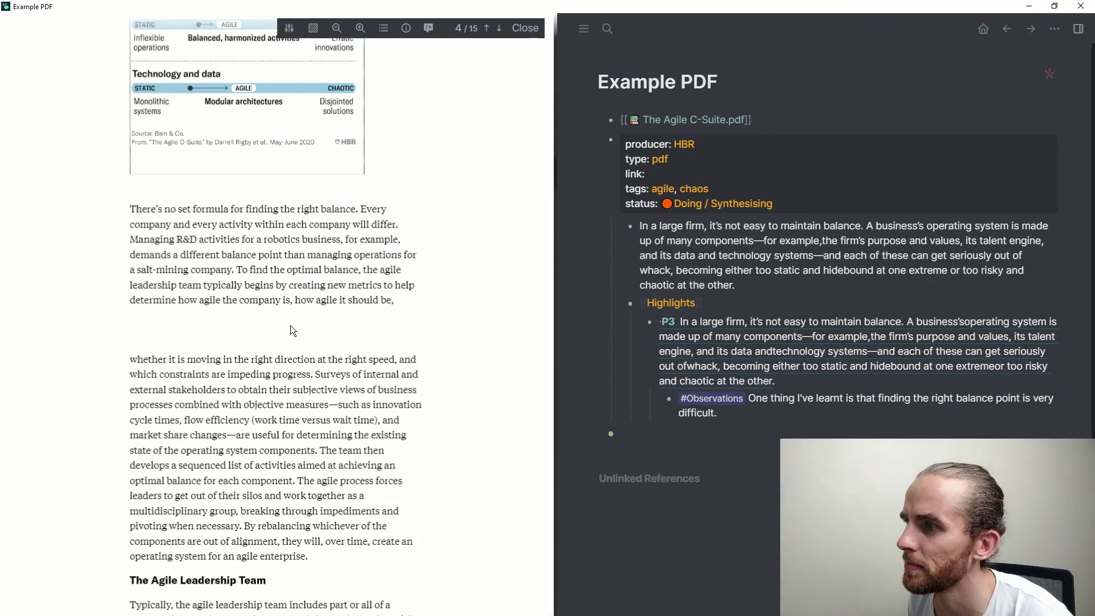
scroll(291, 330, "down", 3)
scroll(292, 326, "down", 20)
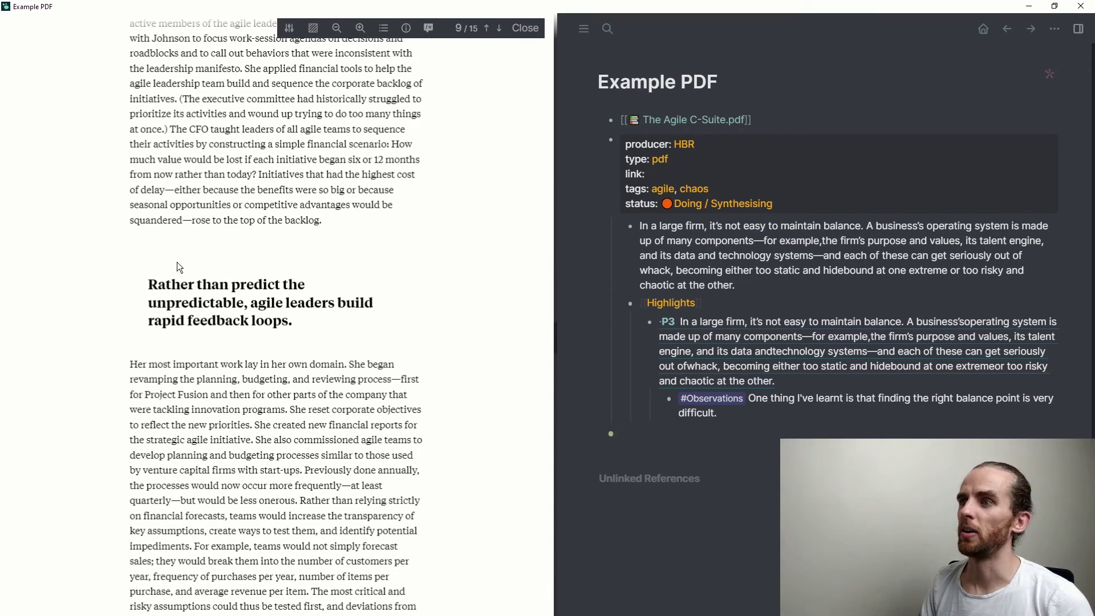
- Highlight the 'Rather than predict the unpredictable' quote in yellow and add a bullet after the P3 observation
left_click_drag(148, 281, 307, 326)
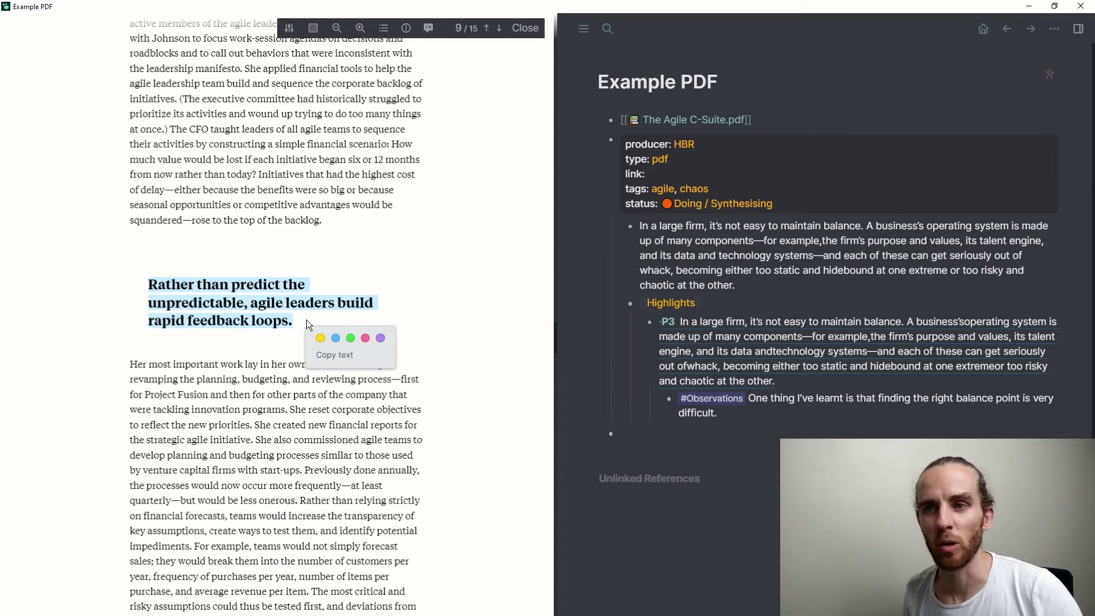
left_click(320, 338)
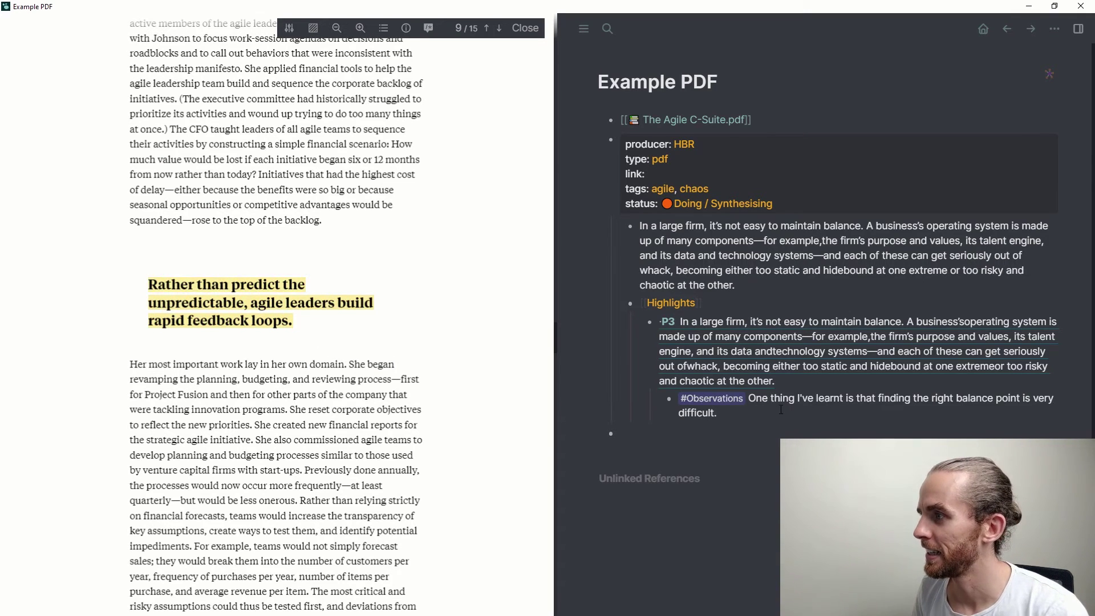
left_click(761, 418)
key("Return")
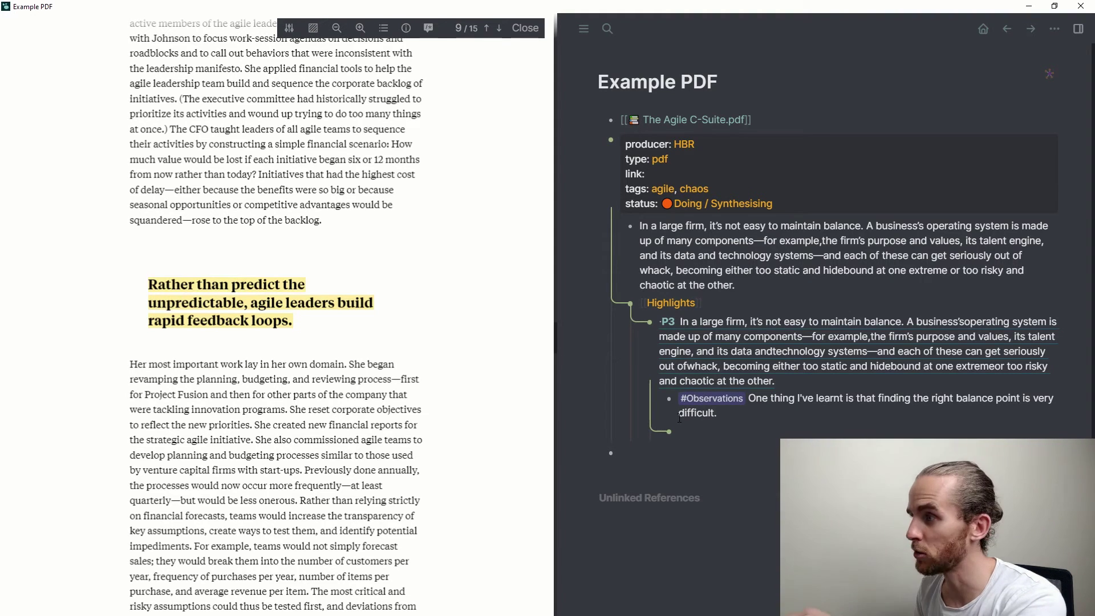
- Paste the P9 feedback-loops block reference under Highlights with a nested #Observations bullet
key("shift+Tab")
type("((6192869f-fd49-4c8b-9b0b-564bc7f8da31))")
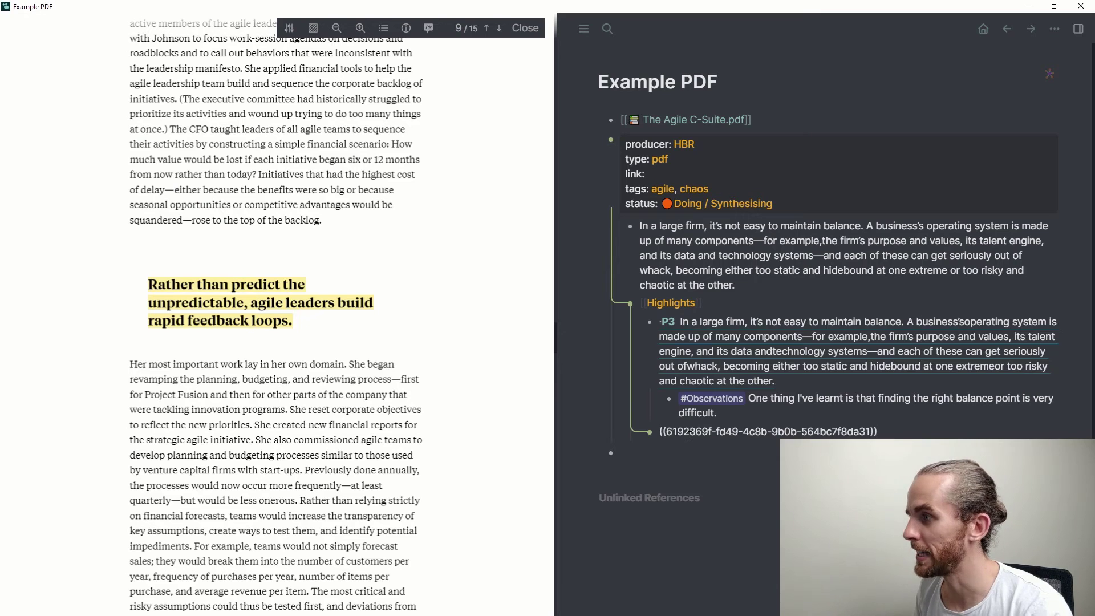
key("Return")
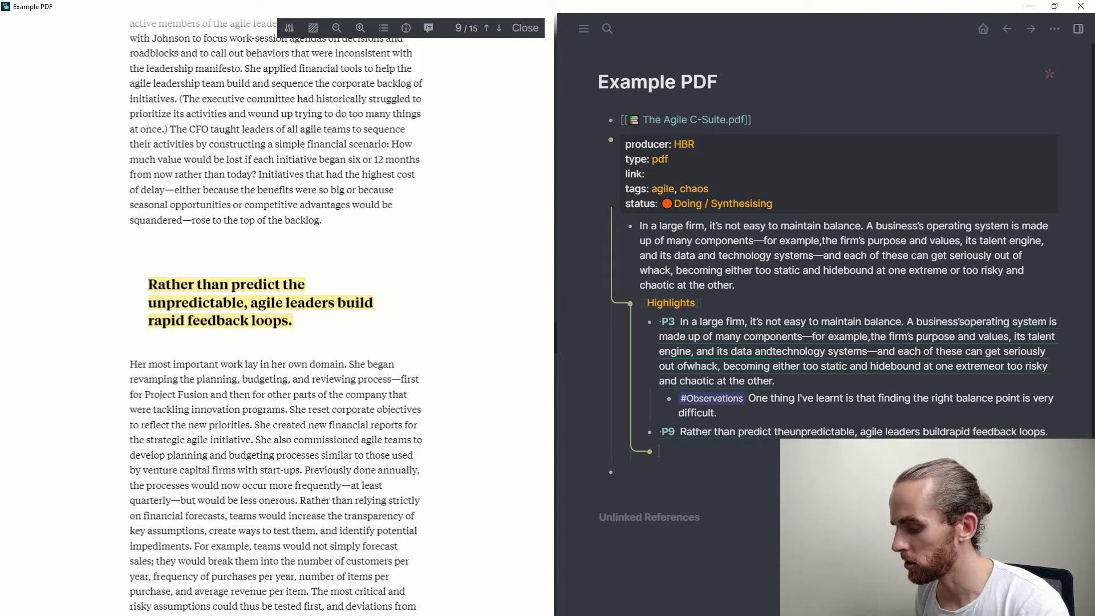
key("Tab")
type("#Obs")
key("Return")
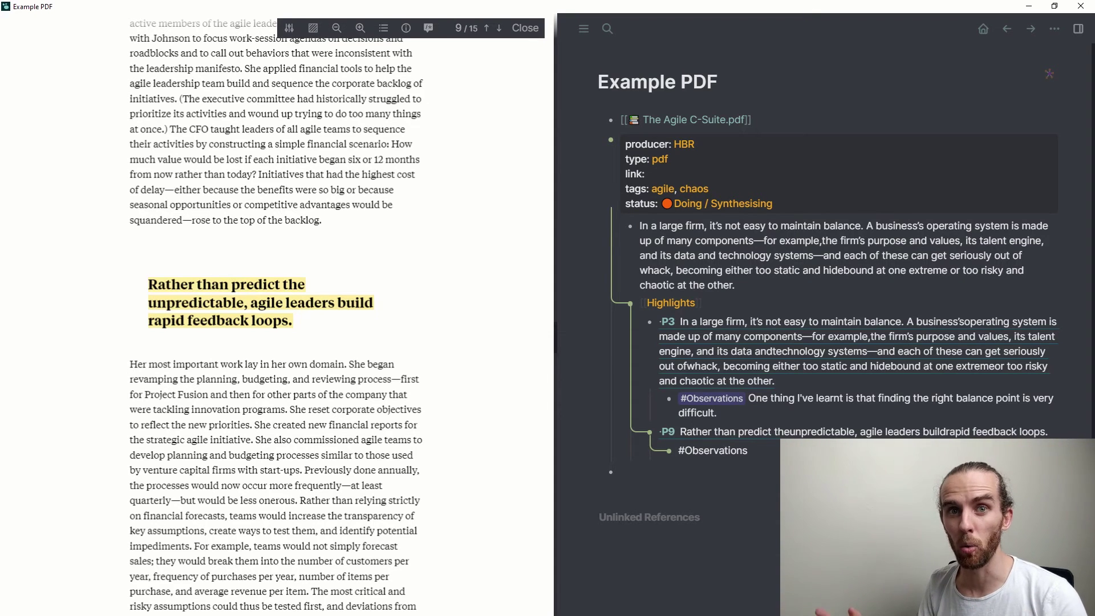
- Write '[[OKRs]] and [[Scrum]] both inculcate these rapid feedback loops into their modus operandi', fixing the typo
scroll(825, 314, "down", 1)
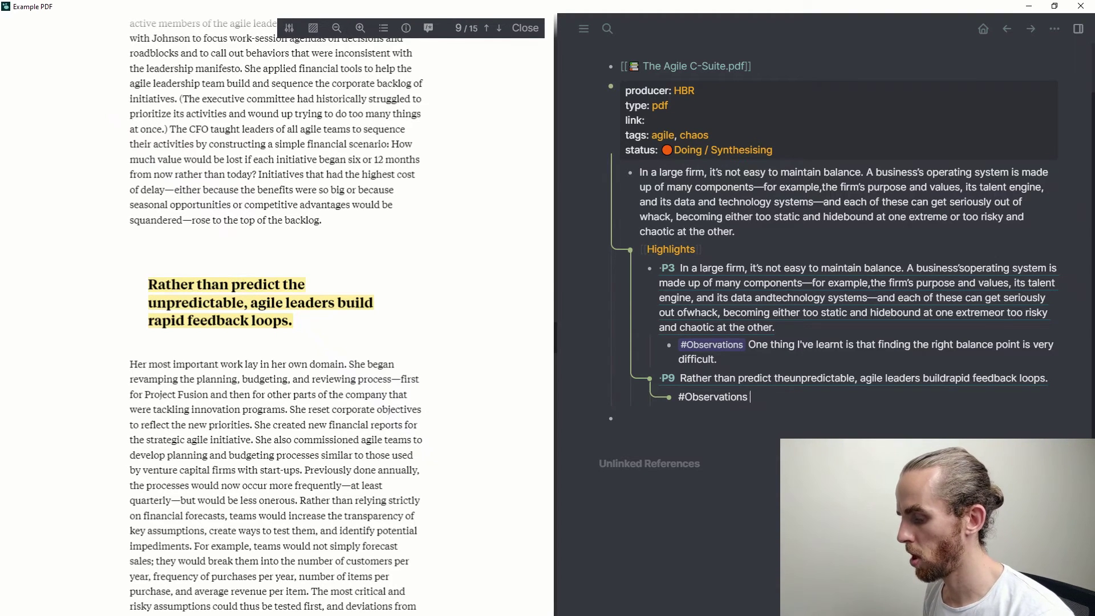
type("[[")
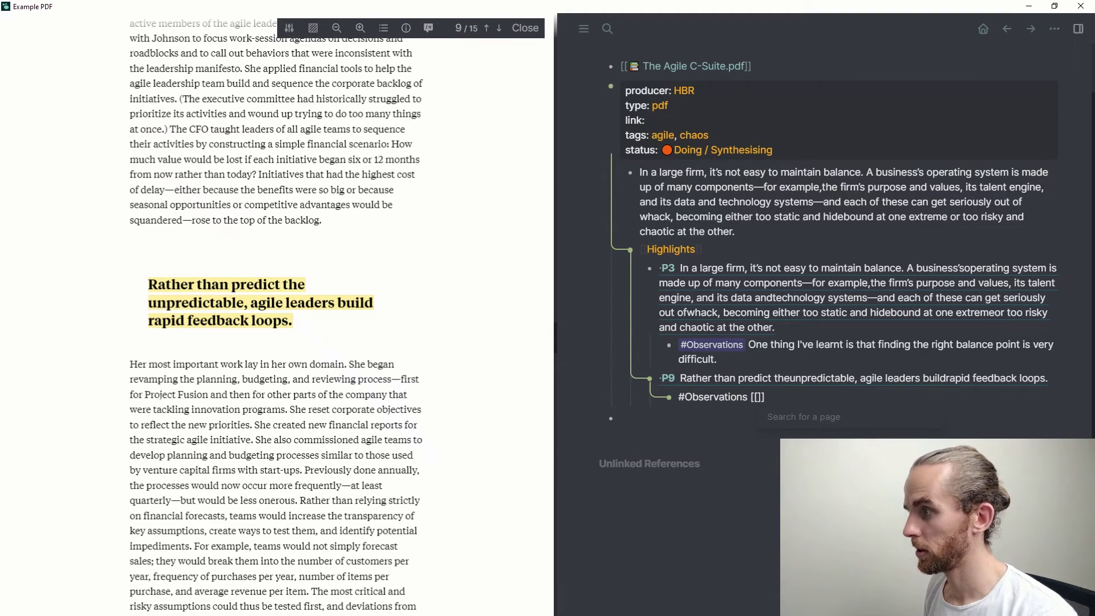
type("Ok")
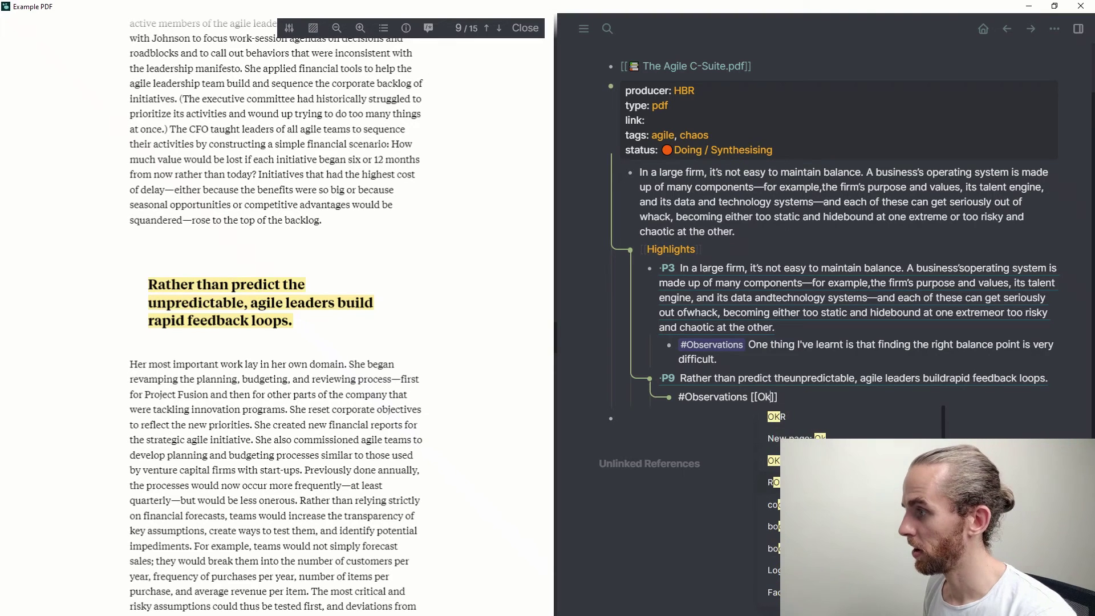
key("Return")
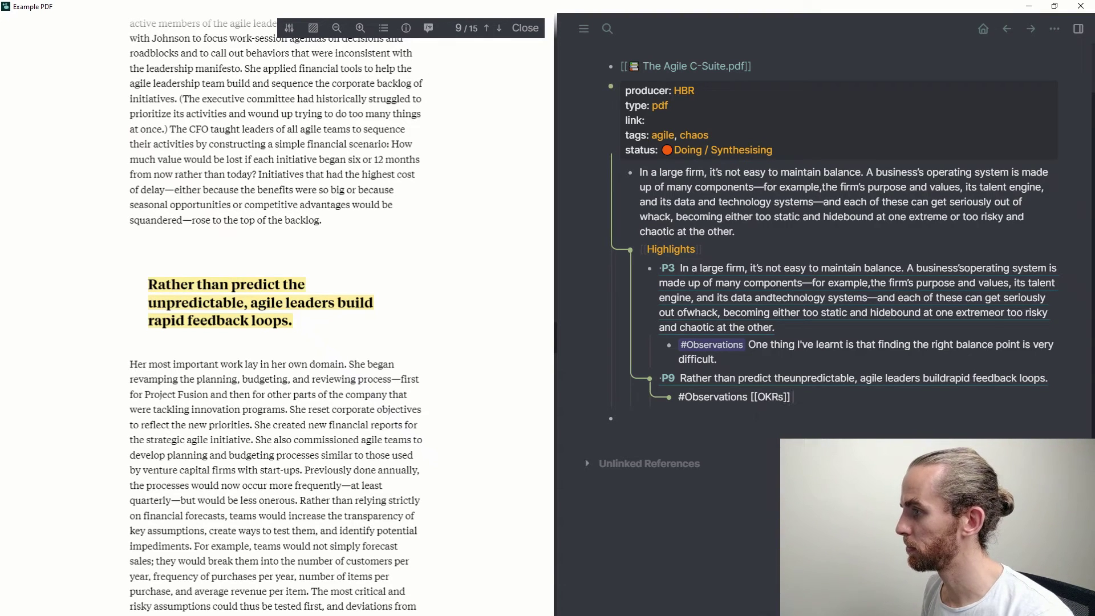
type("and")
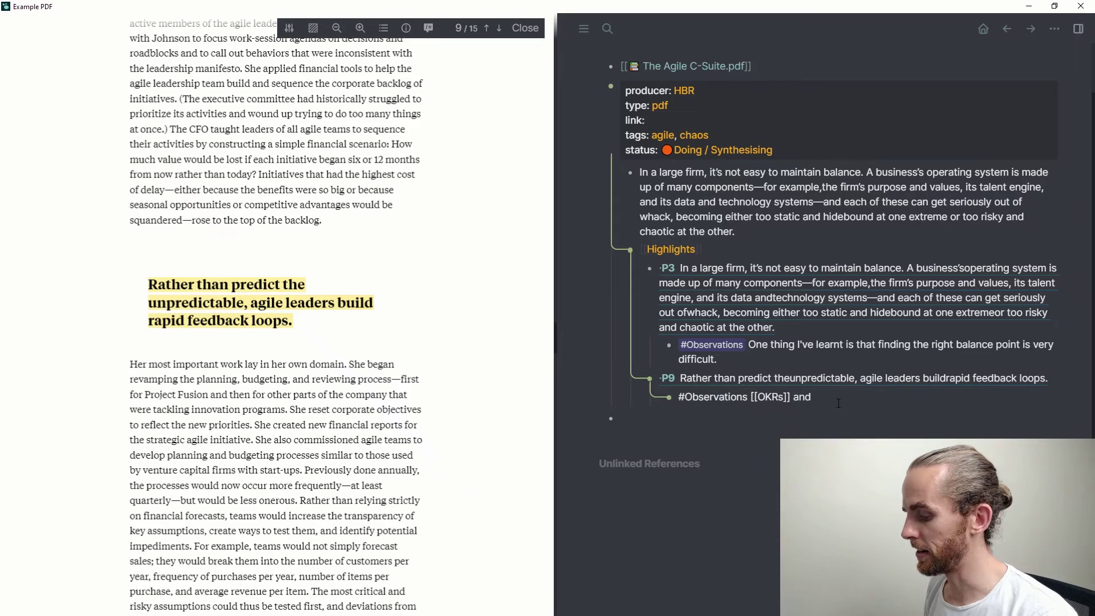
type(" [[Scrum")
key("Return")
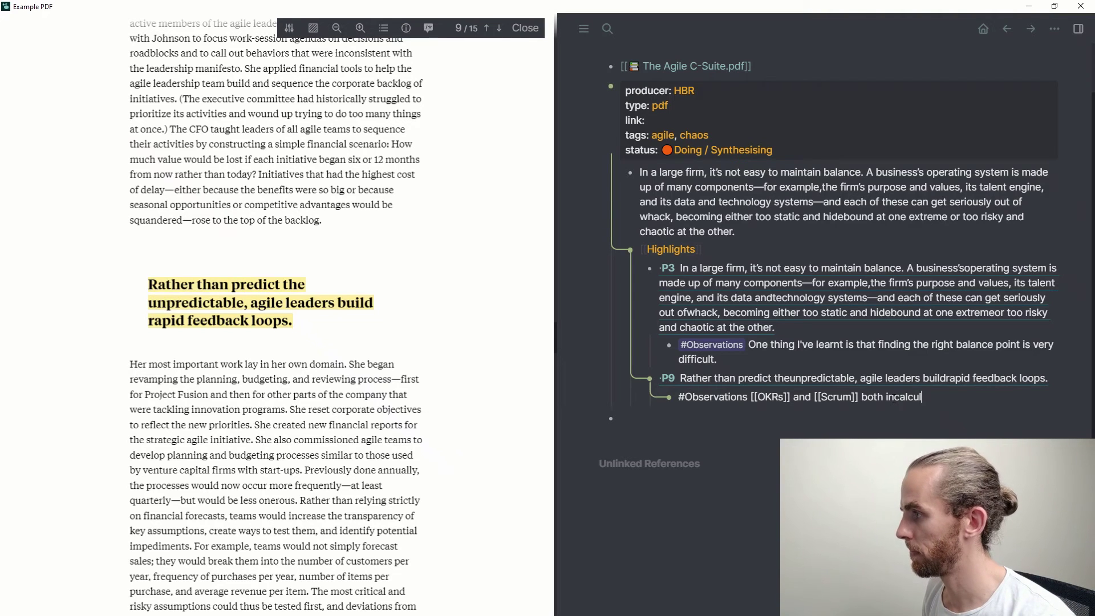
type("both incalculcate these rapid ")
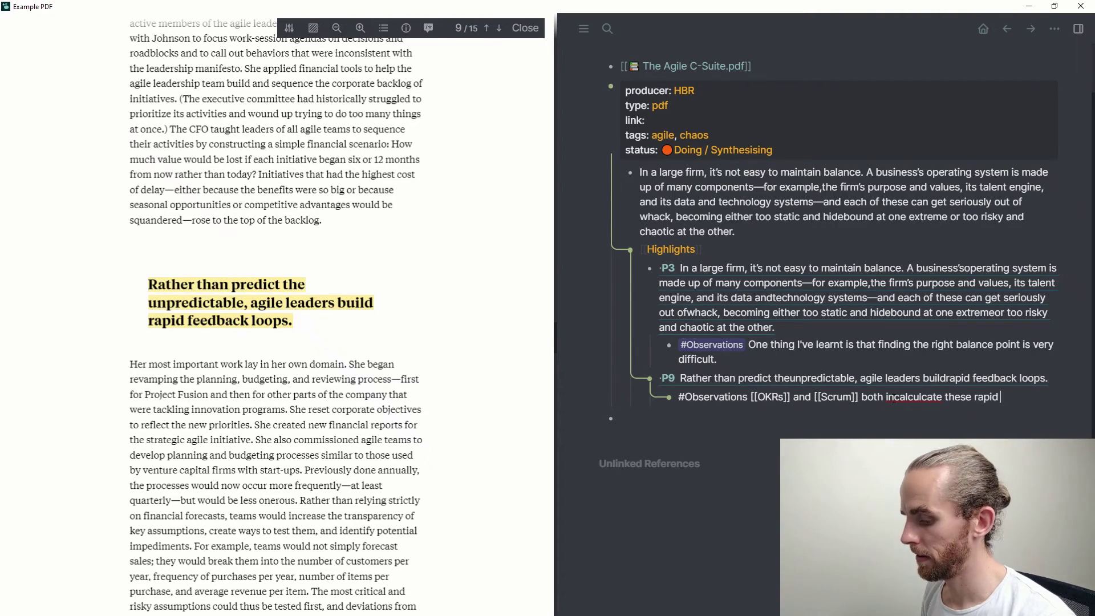
type("feedback loops into their ")
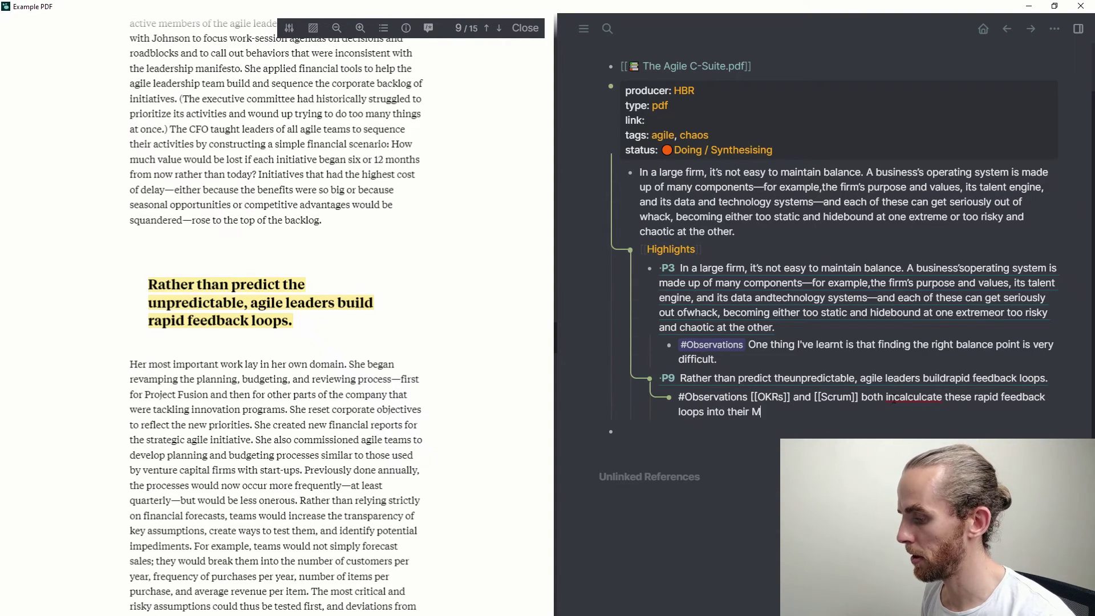
type("modus operandi")
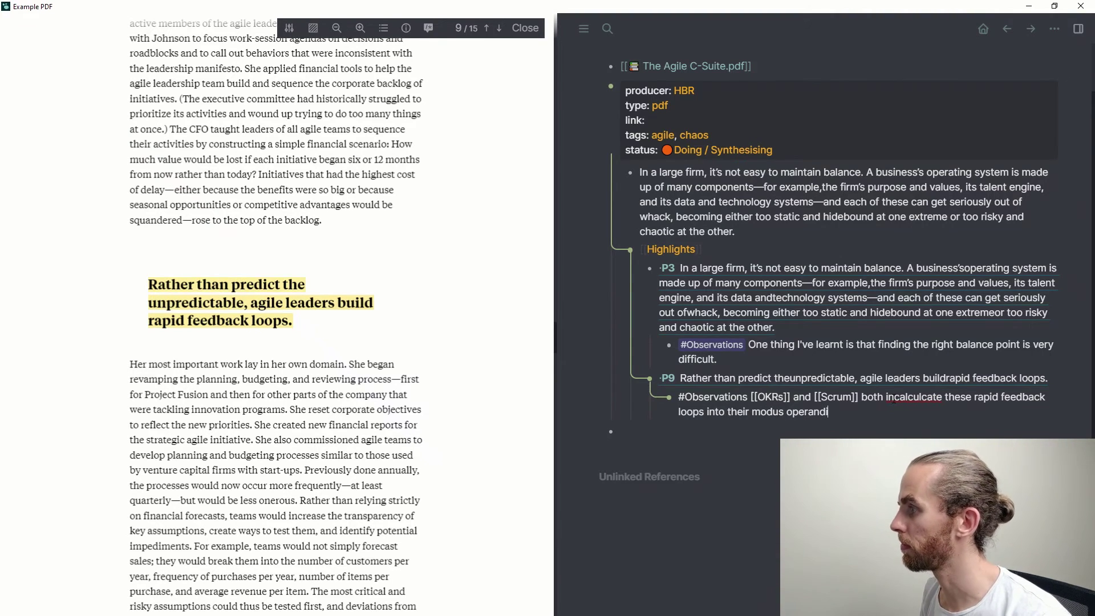
left_click(917, 398)
key("Delete")
key("Delete")
key("Delete")
key("BackSpace")
key("BackSpace")
key("BackSpace")
type("ulc")
key("Escape")
scroll(905, 402, "down", 1)
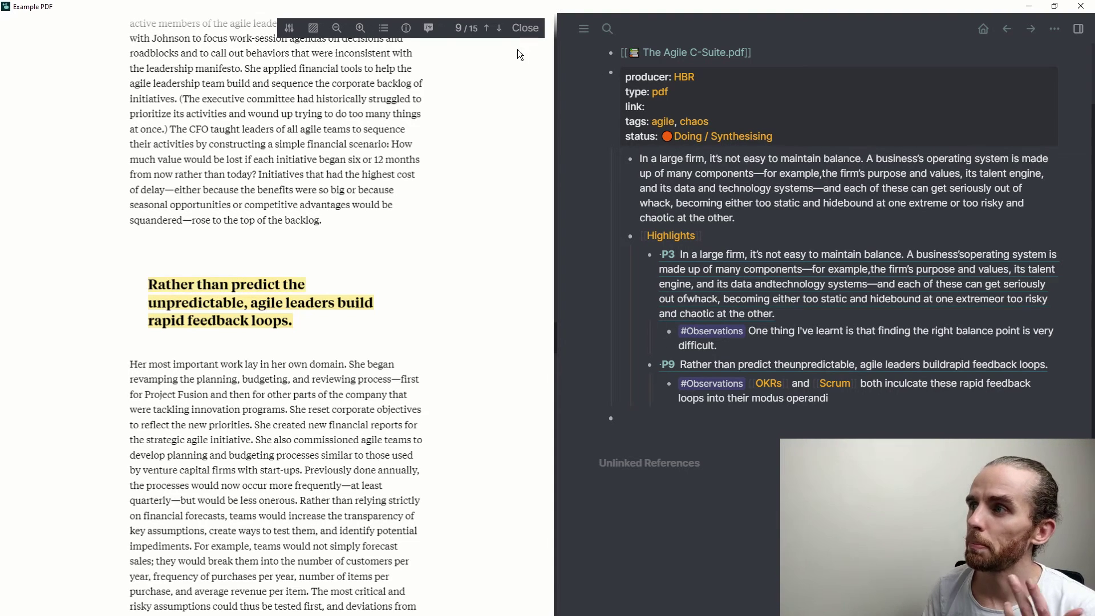
- Open The Agile C-Suite annotations page and inspect the P3 and P9 highlights and P3's references
left_click(428, 30)
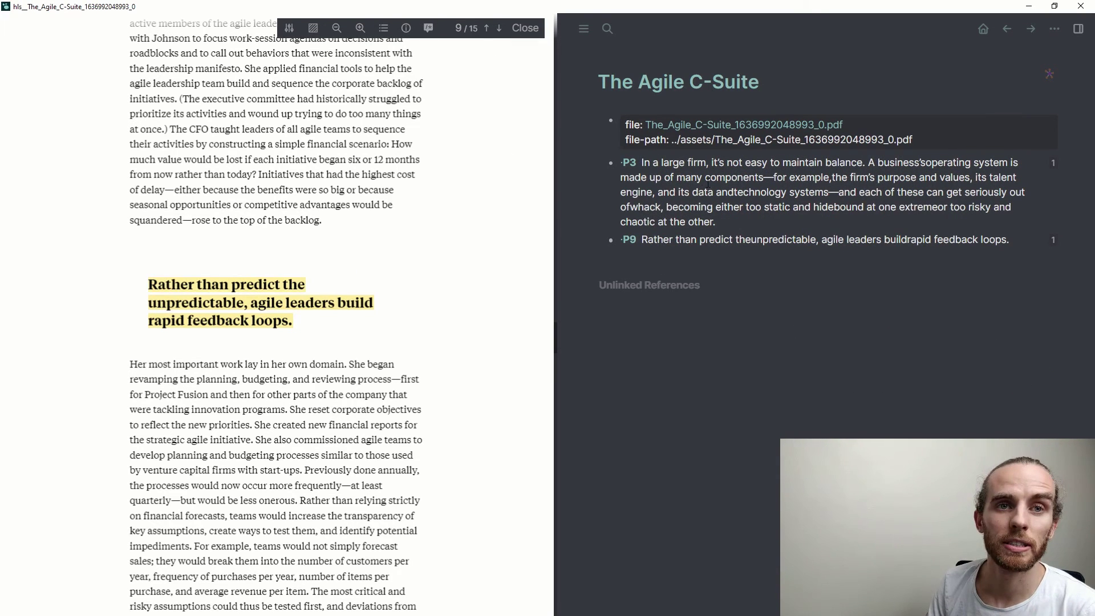
left_click(660, 172)
left_click(778, 234)
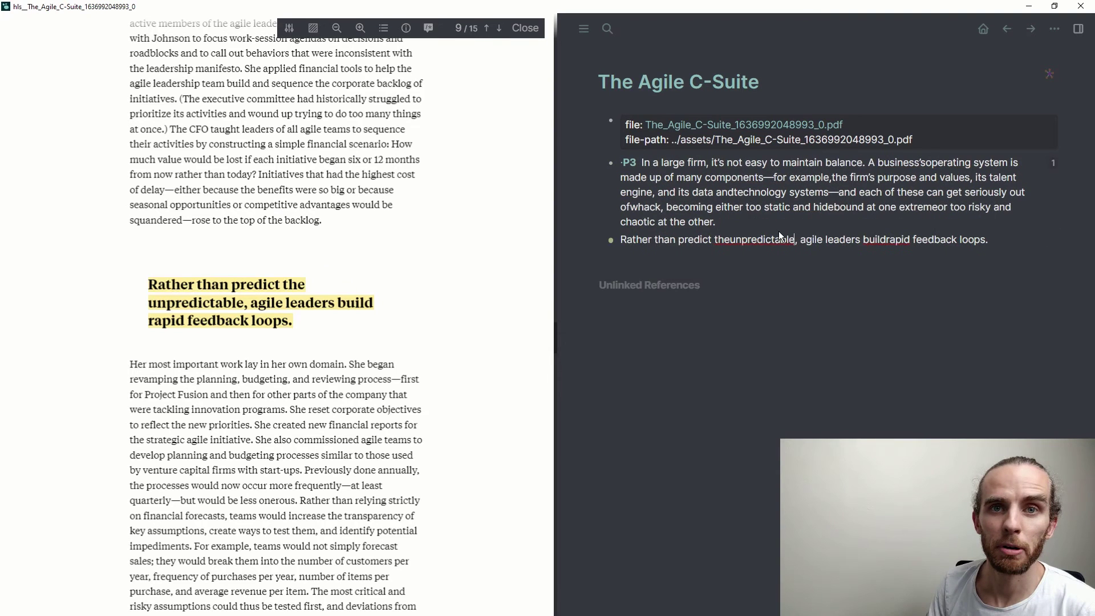
left_click(769, 306)
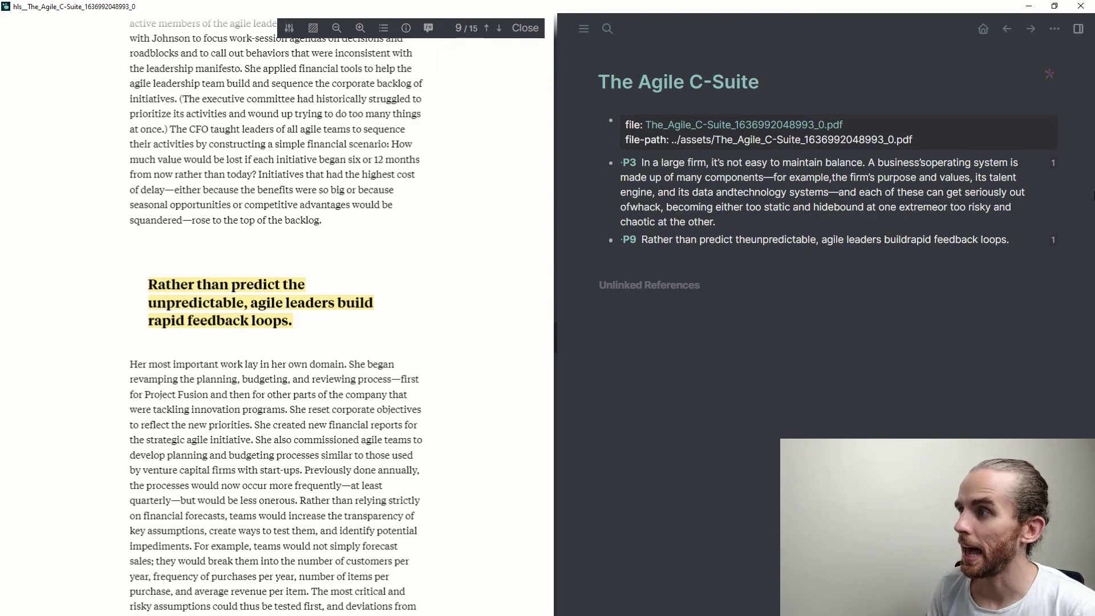
left_click(1054, 164)
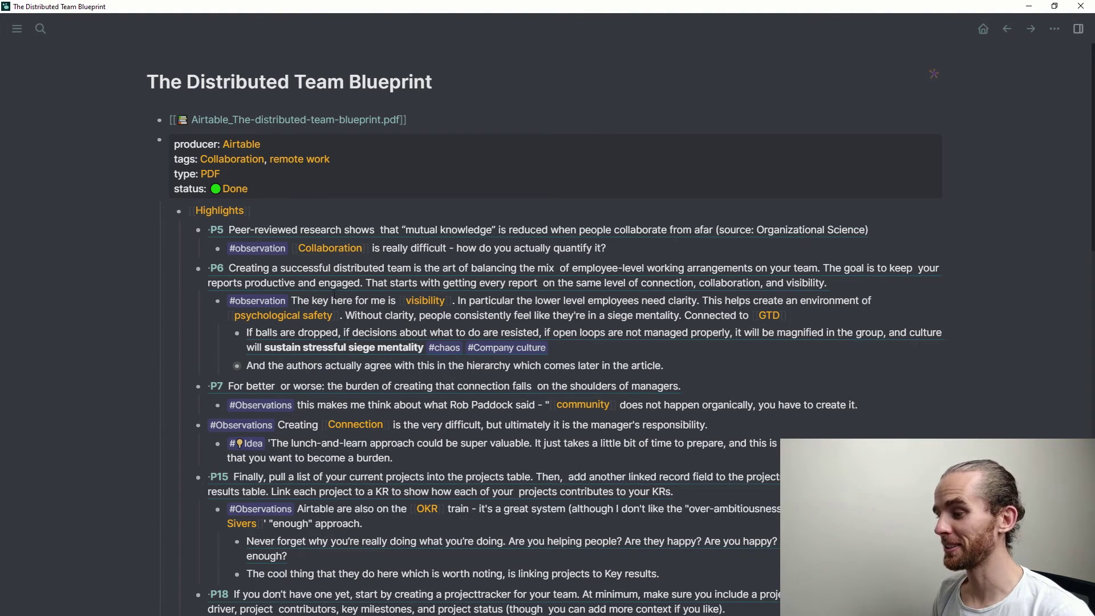
- Open the Airtable Distributed Team Blueprint PDF beside its notes and widen the PDF pane
left_click(286, 119)
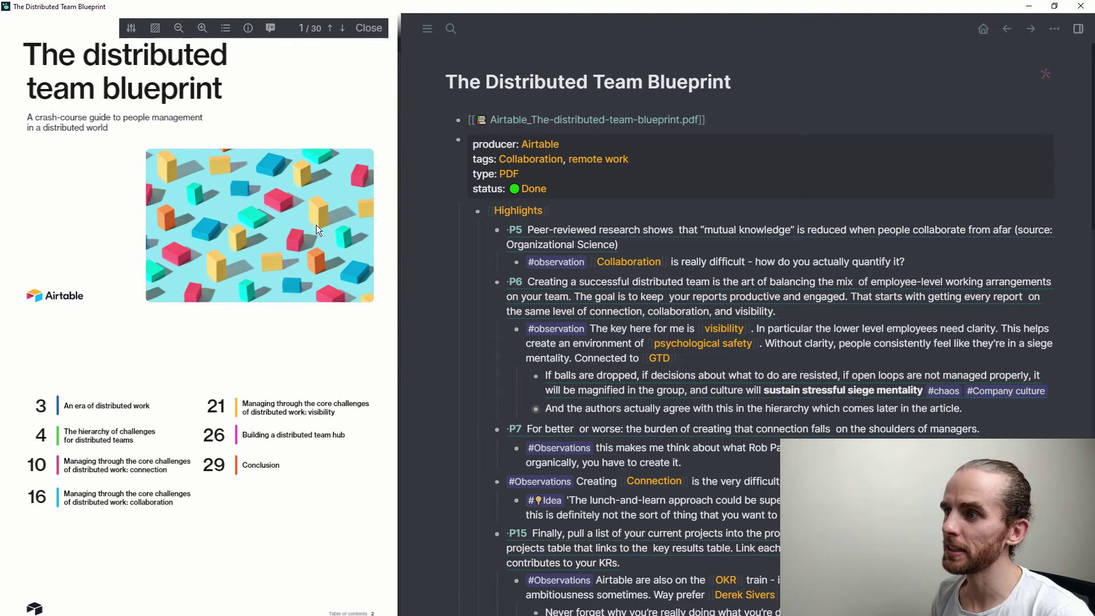
left_click_drag(399, 274, 511, 277)
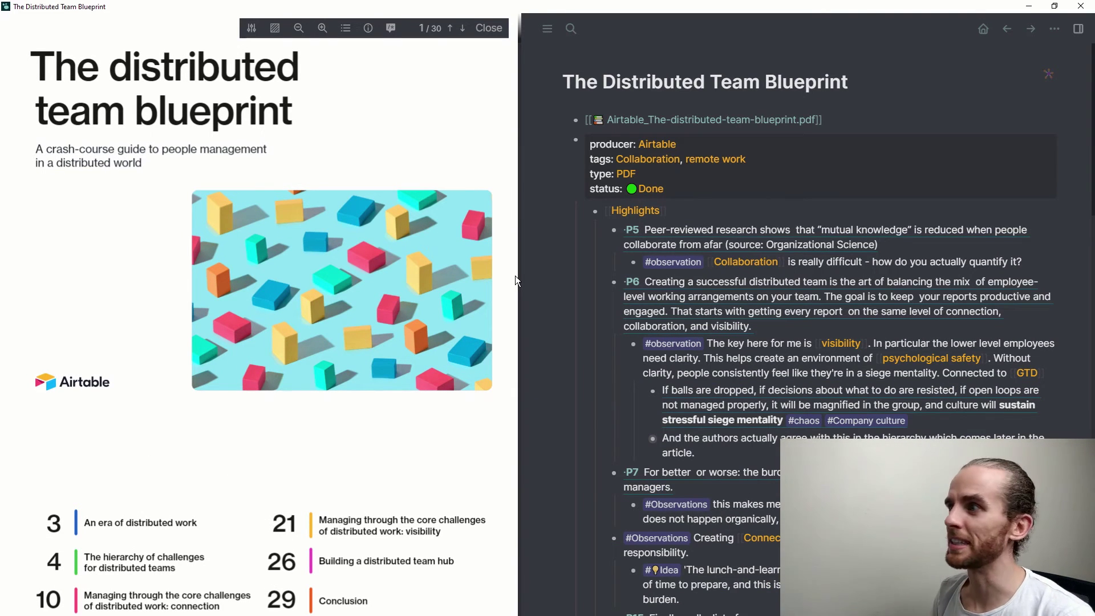
scroll(537, 200, "down", 3)
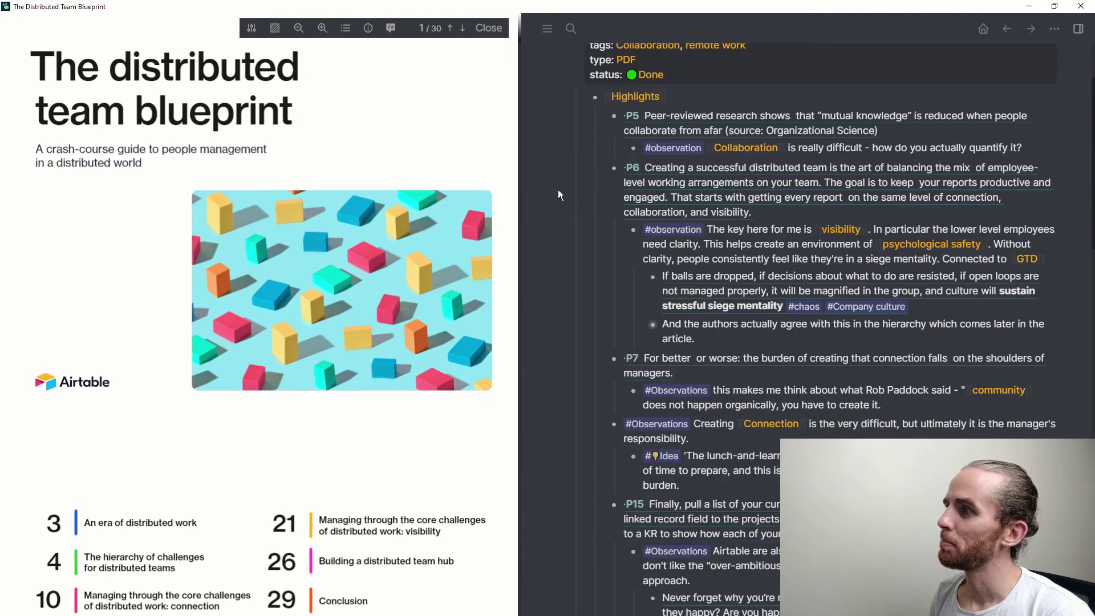
scroll(632, 115, "up", 2)
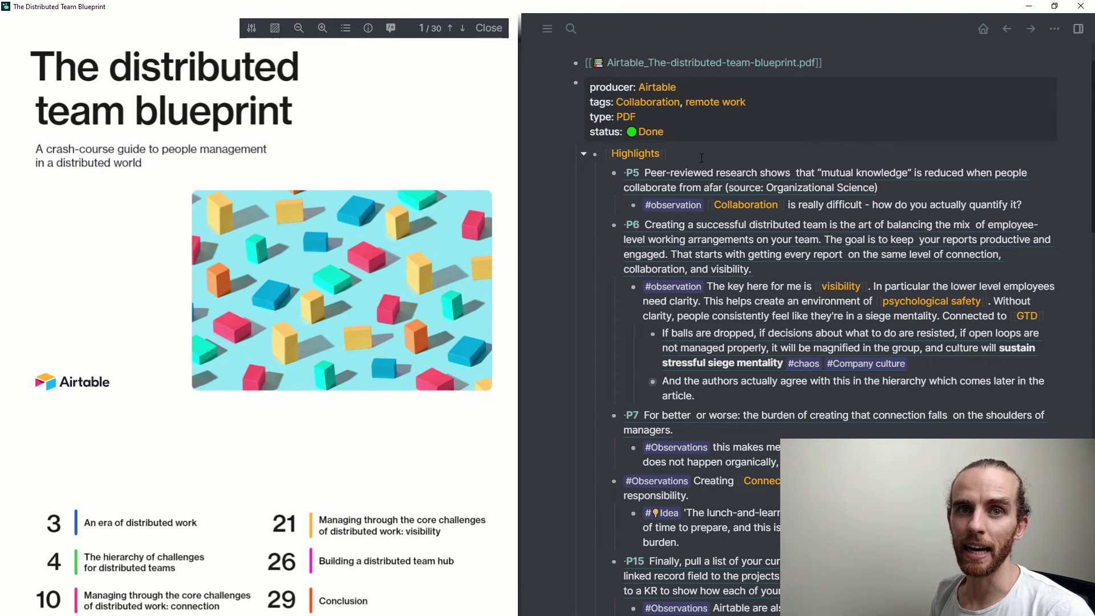
left_click(585, 155)
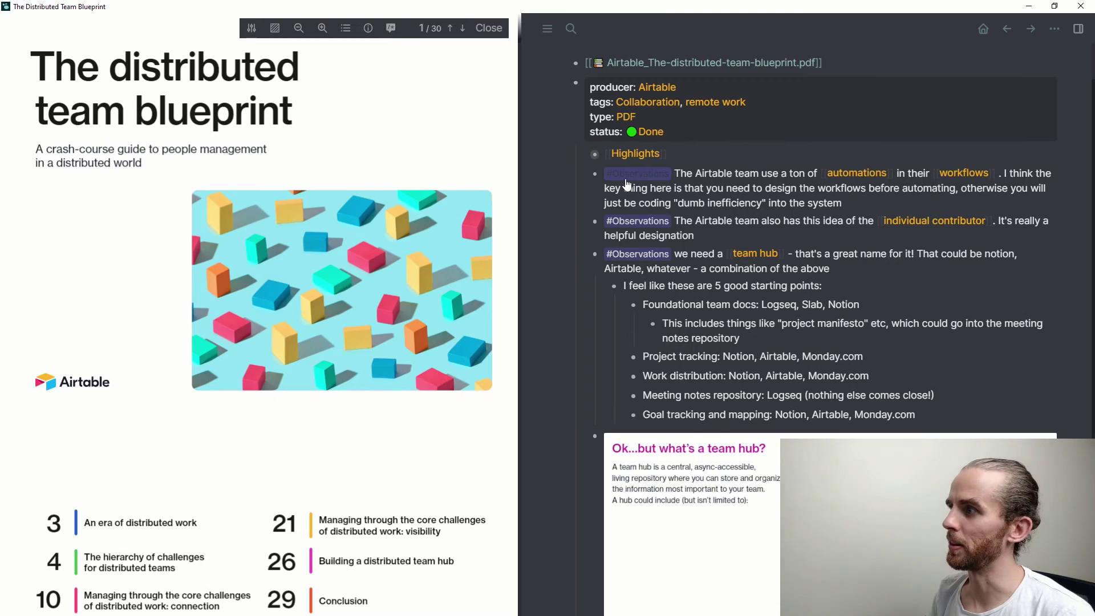
scroll(632, 184, "down", 4)
scroll(656, 240, "up", 4)
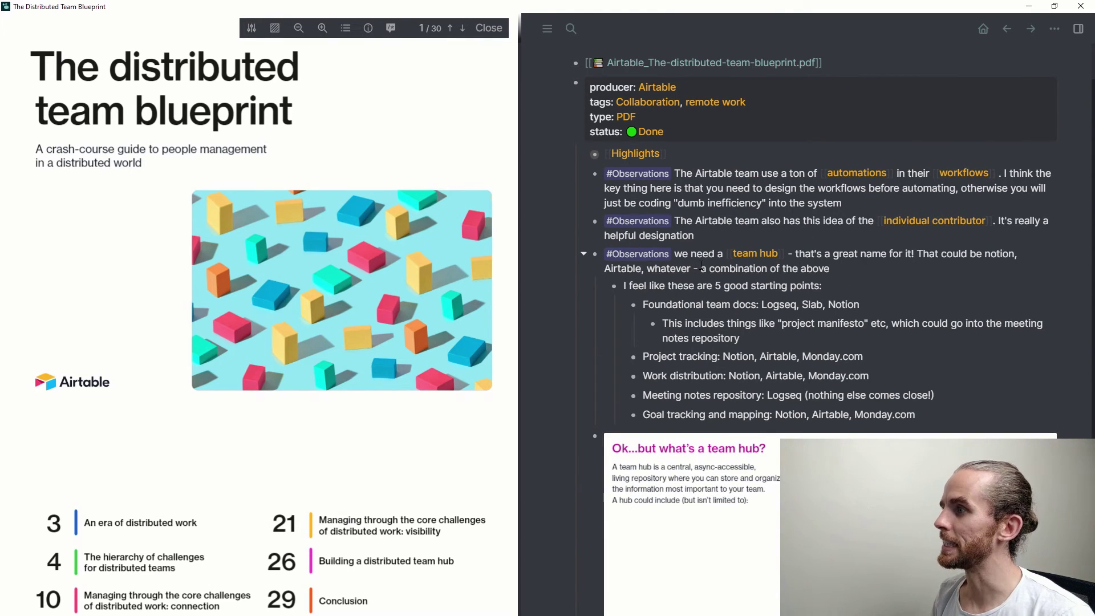
scroll(669, 294, "up", 1)
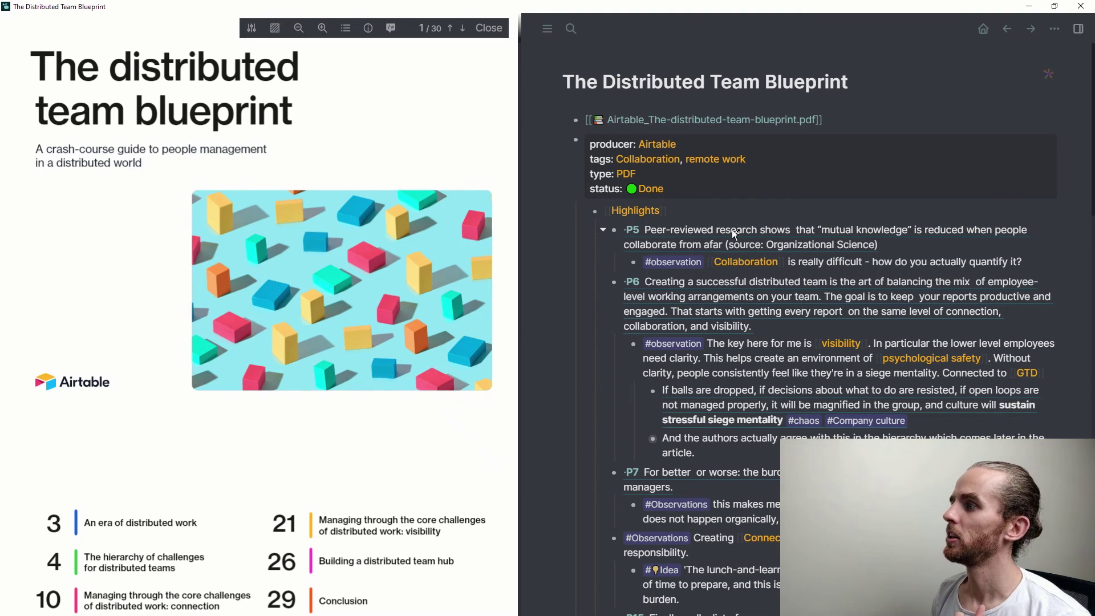
scroll(732, 229, "down", 2)
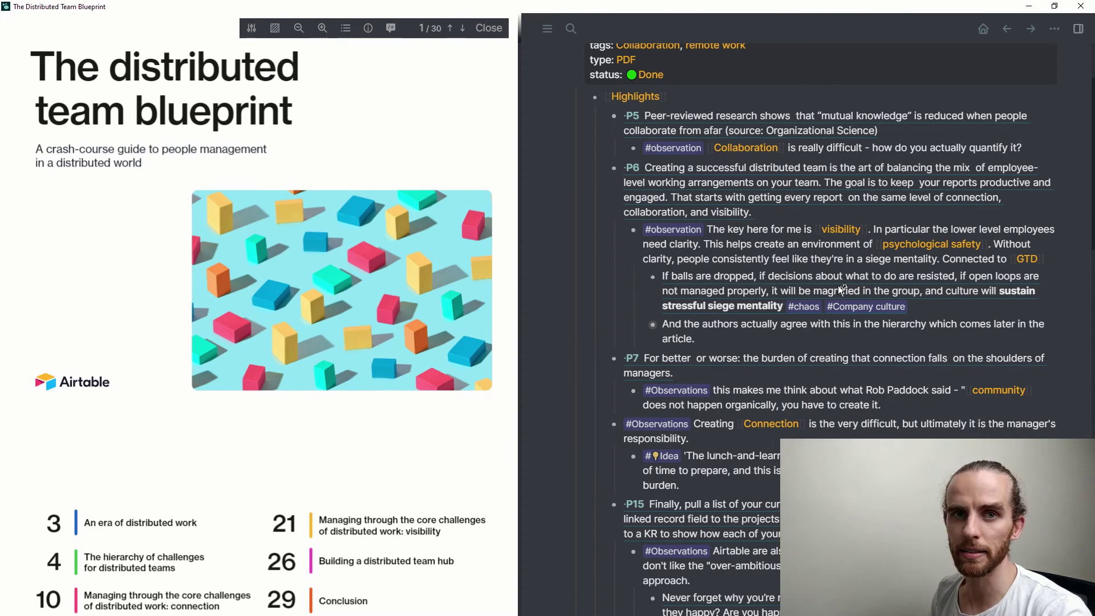
scroll(834, 289, "down", 3)
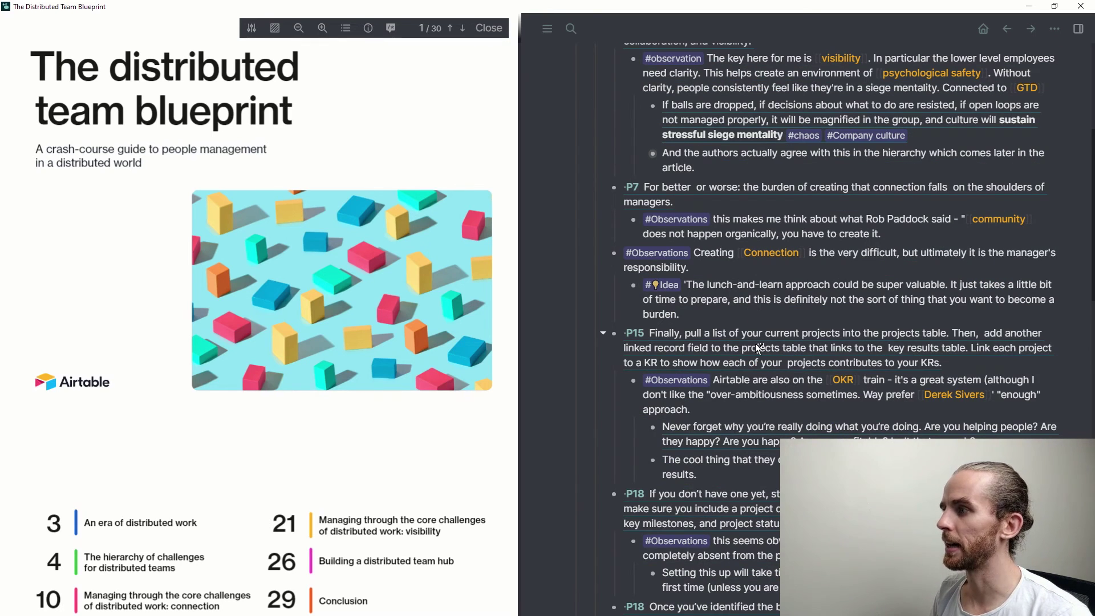
scroll(761, 342, "down", 1)
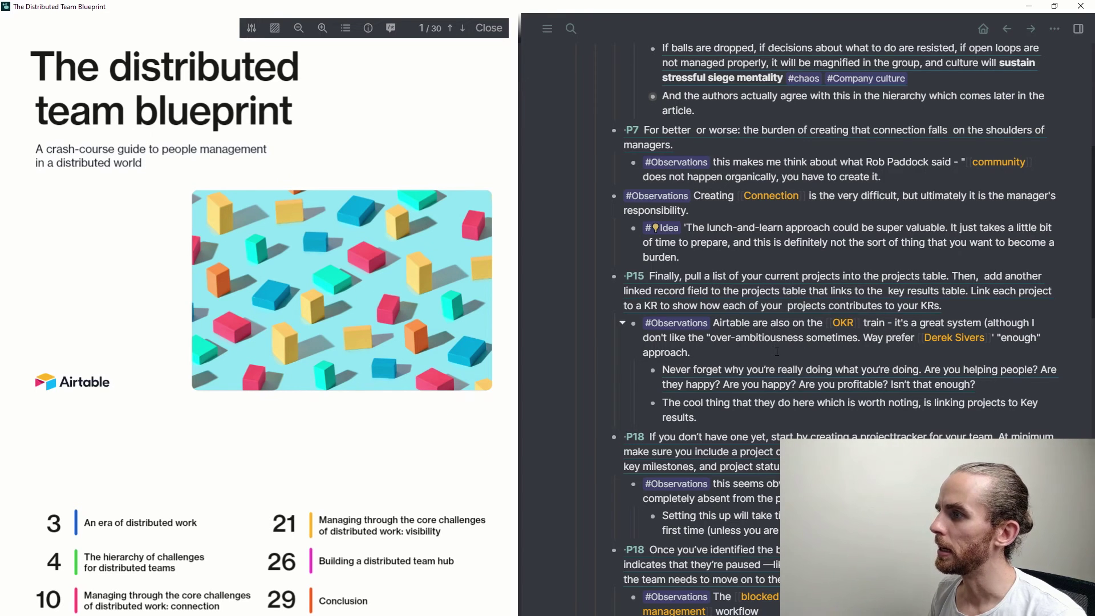
scroll(778, 345, "down", 1)
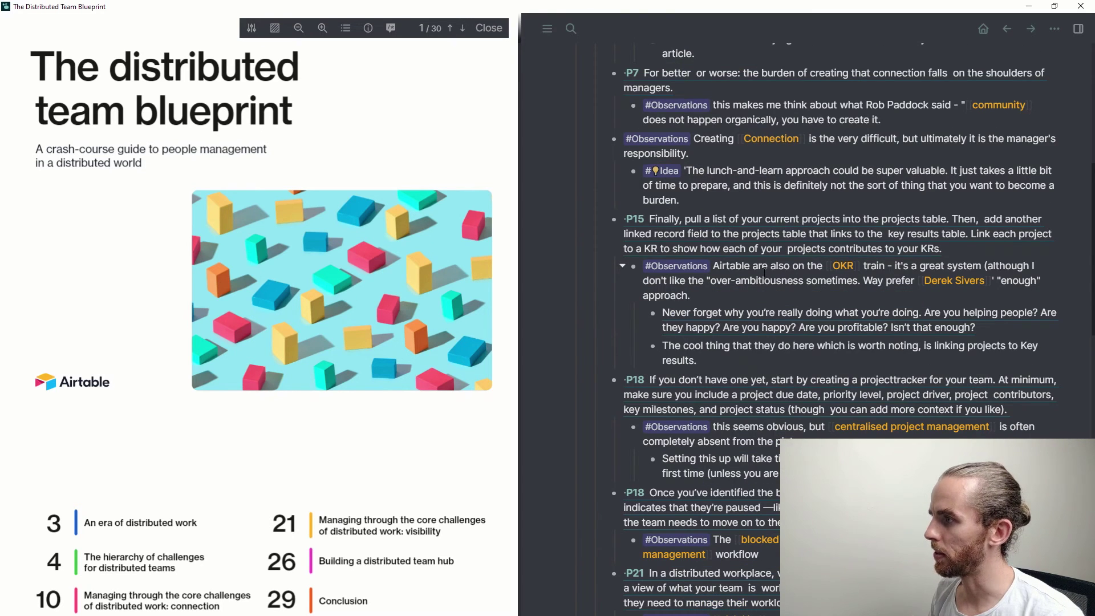